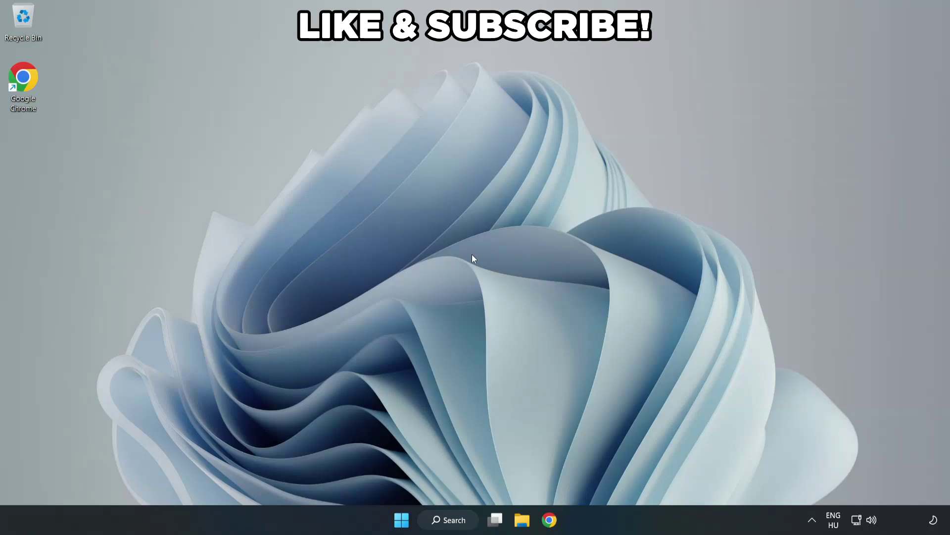
- Search Windows for 'edit power plan' and open the Balanced plan's Edit Plan Settings
{"action": "left_click", "coordinate": [456, 524]}
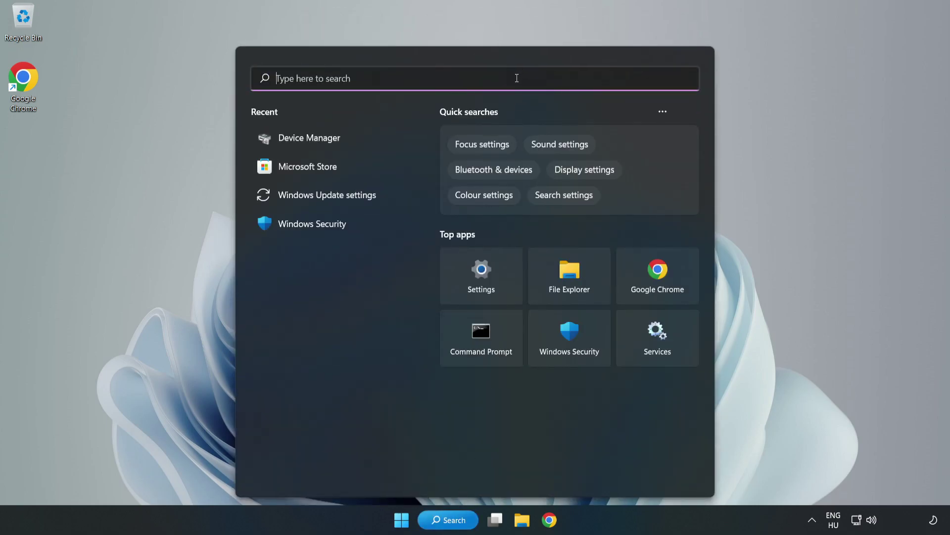
{"action": "type", "text": "edit po"}
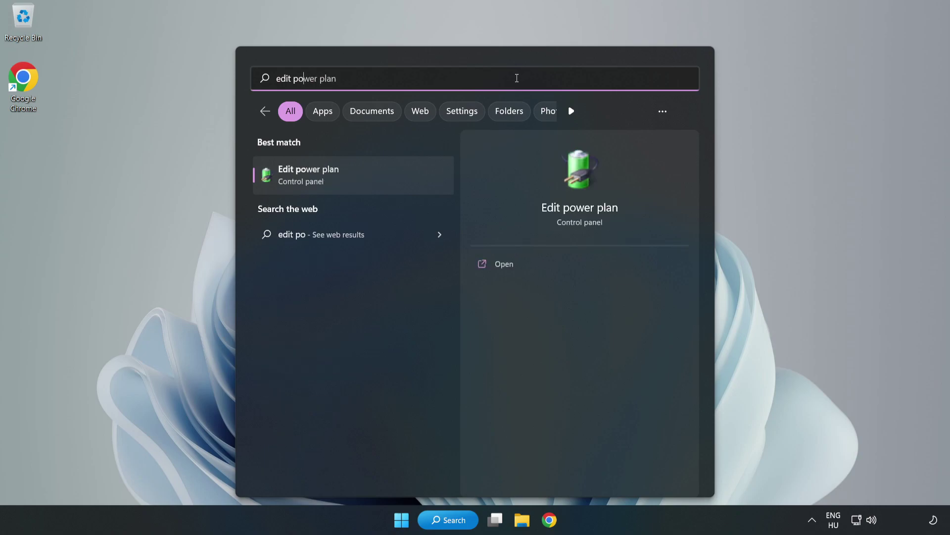
{"action": "type", "text": "wer pla"}
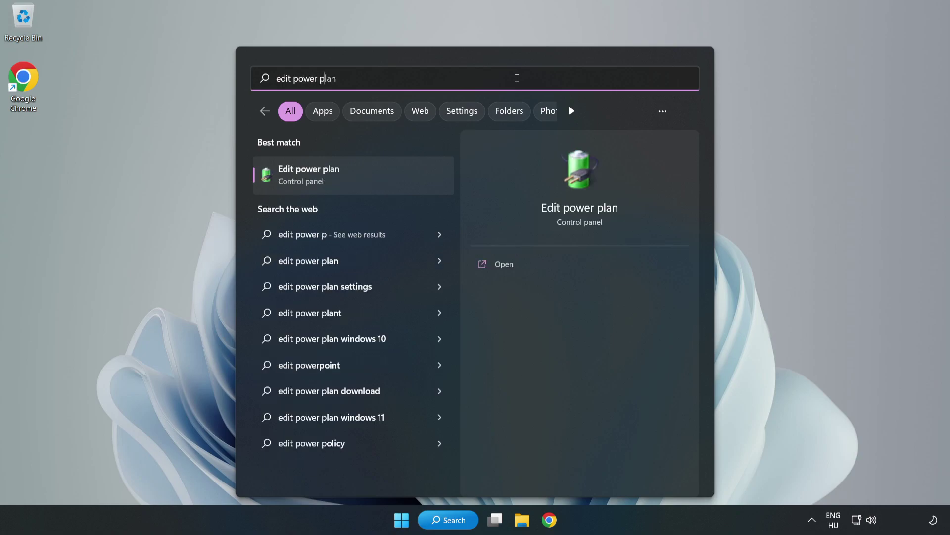
{"action": "type", "text": "n"}
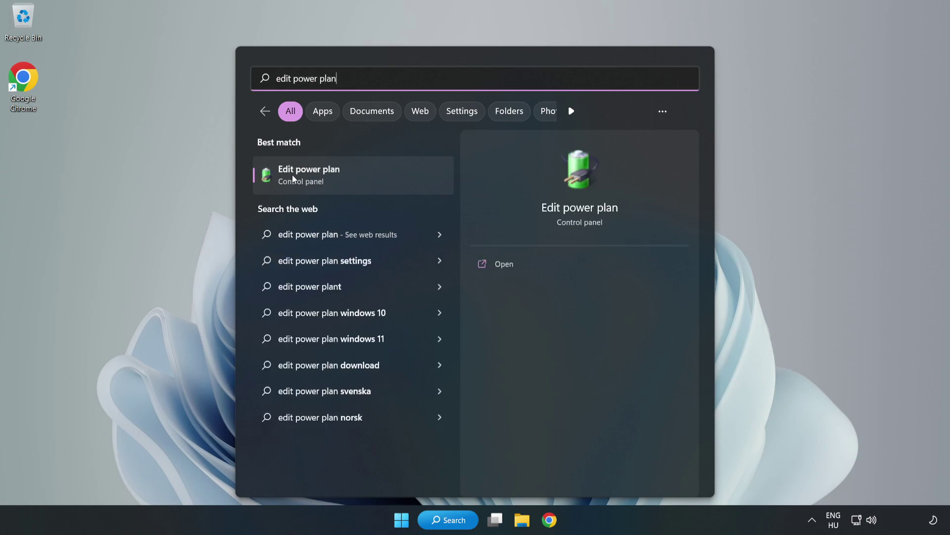
{"action": "left_click", "coordinate": [360, 180]}
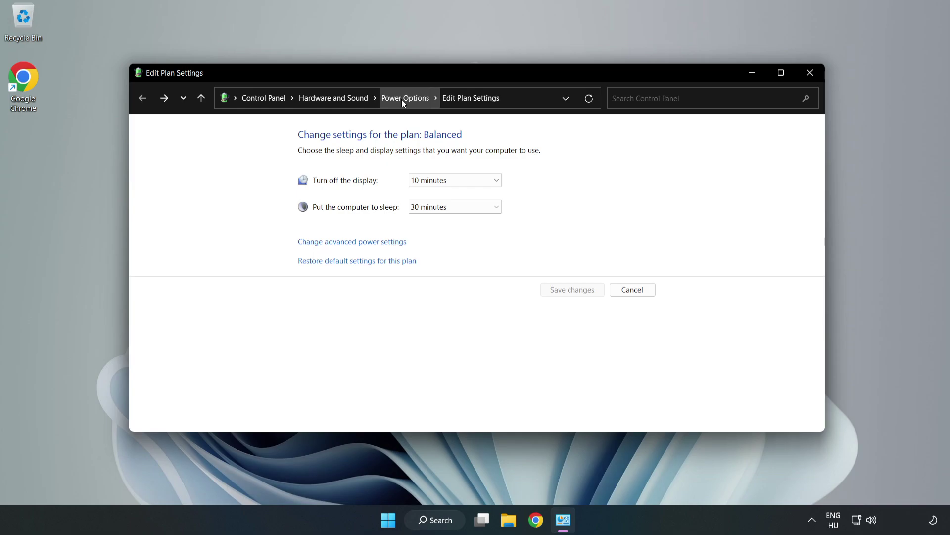
- Make High performance the active power plan instead of Balanced, then close Power Options
{"action": "left_click", "coordinate": [402, 98]}
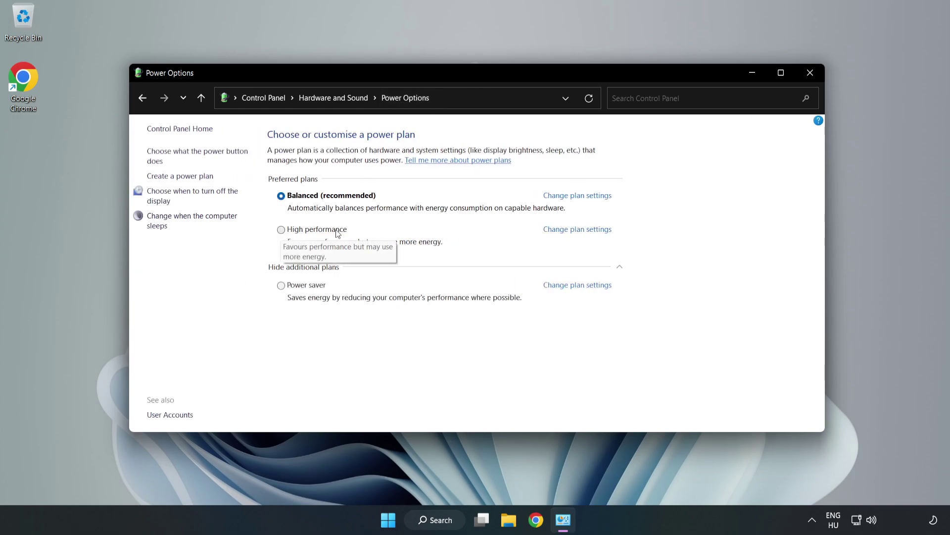
{"action": "left_click", "coordinate": [311, 230]}
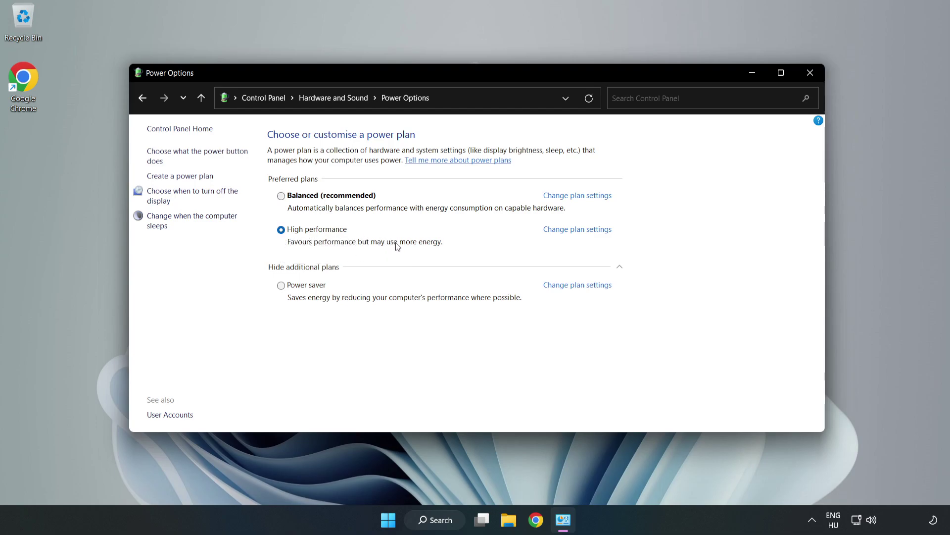
{"action": "left_click", "coordinate": [809, 74]}
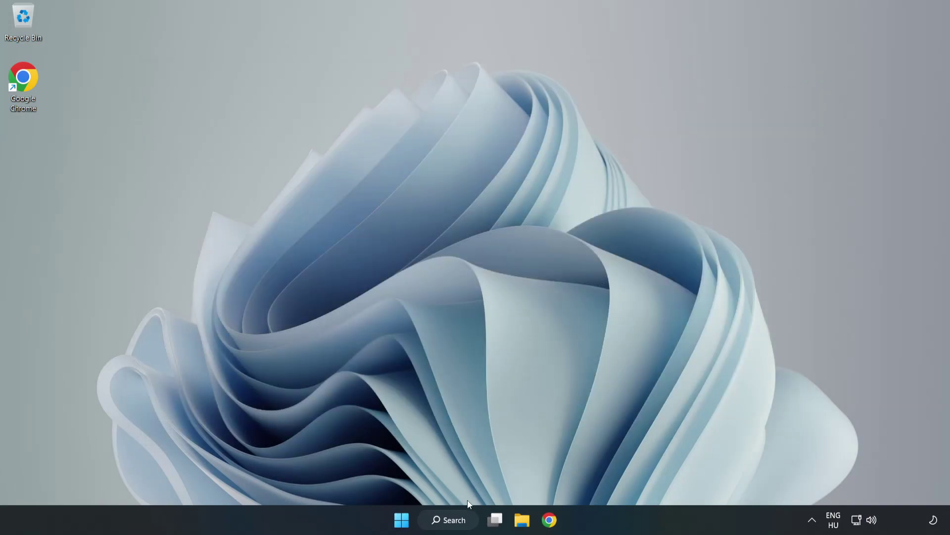
- Search Windows for 'device manager' and launch Device Manager
{"action": "left_click", "coordinate": [461, 521]}
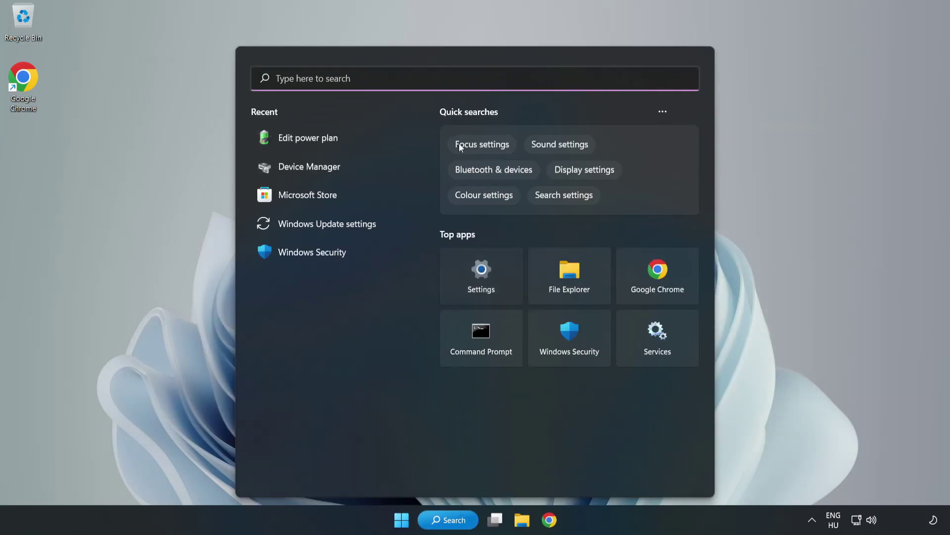
{"action": "type", "text": "device manager"}
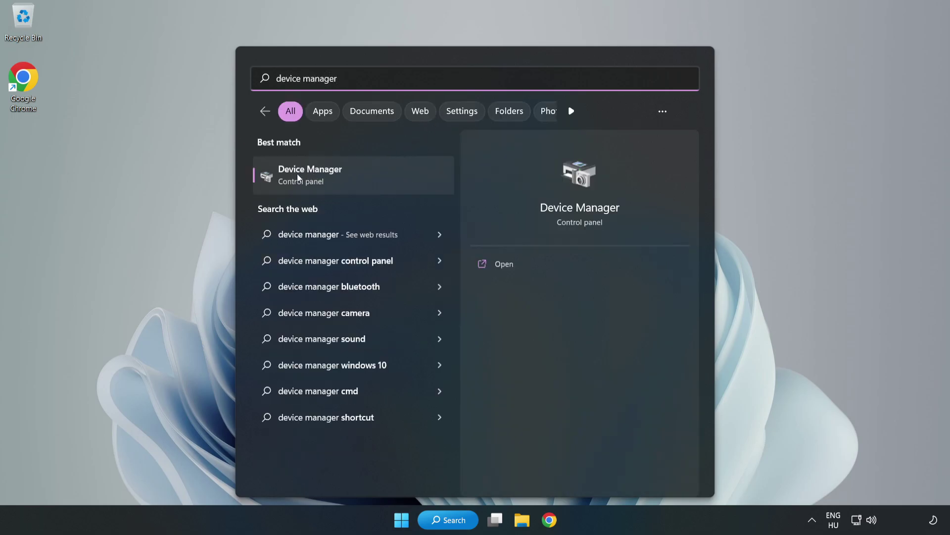
{"action": "left_click", "coordinate": [345, 180]}
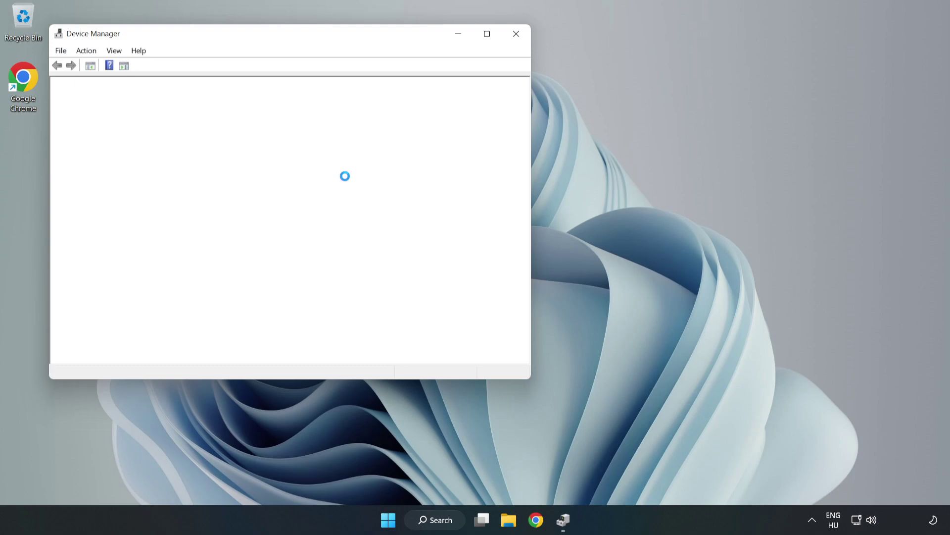
- Expand Display adapters and bring up the actions menu for the VMware SVGA 3D adapter
{"action": "left_click_drag", "start_coordinate": [258, 36], "coordinate": [437, 96]}
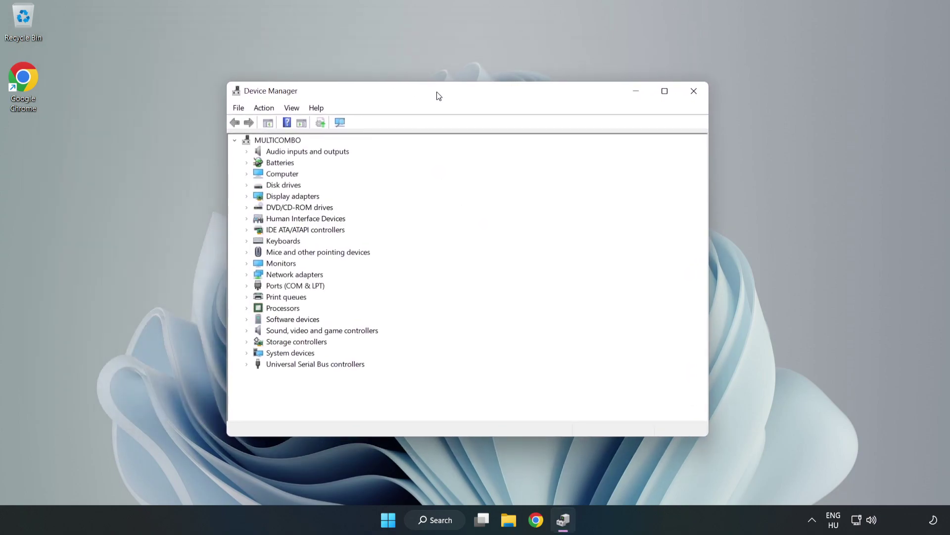
{"action": "left_click", "coordinate": [271, 197]}
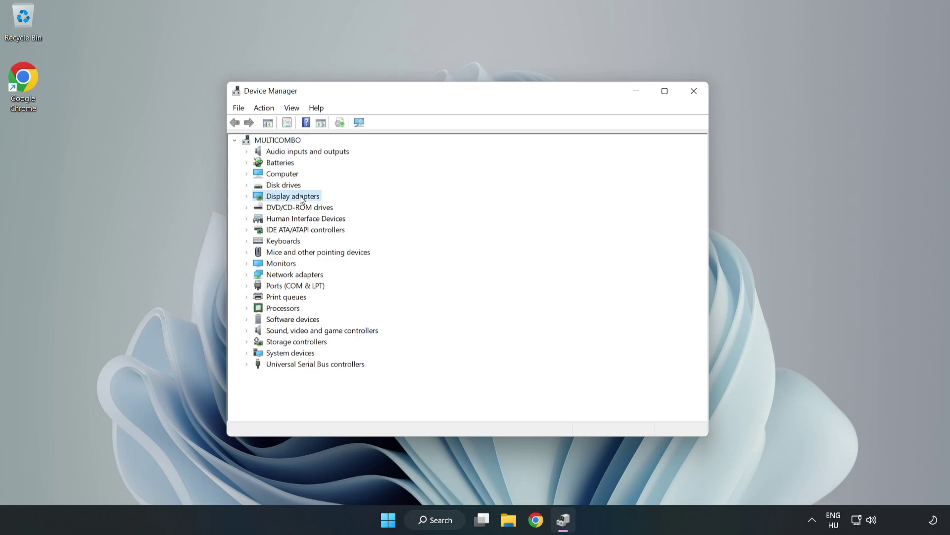
{"action": "left_click", "coordinate": [247, 197]}
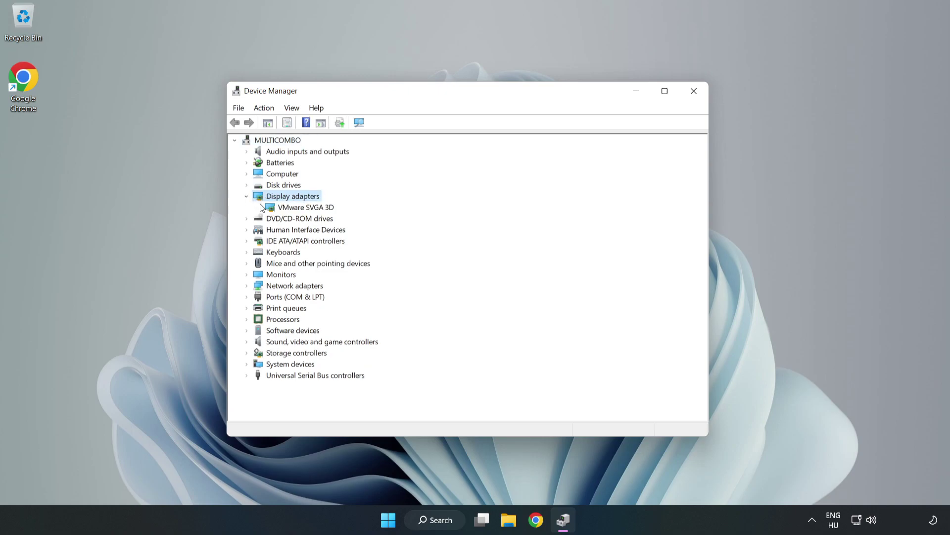
{"action": "left_click", "coordinate": [302, 207]}
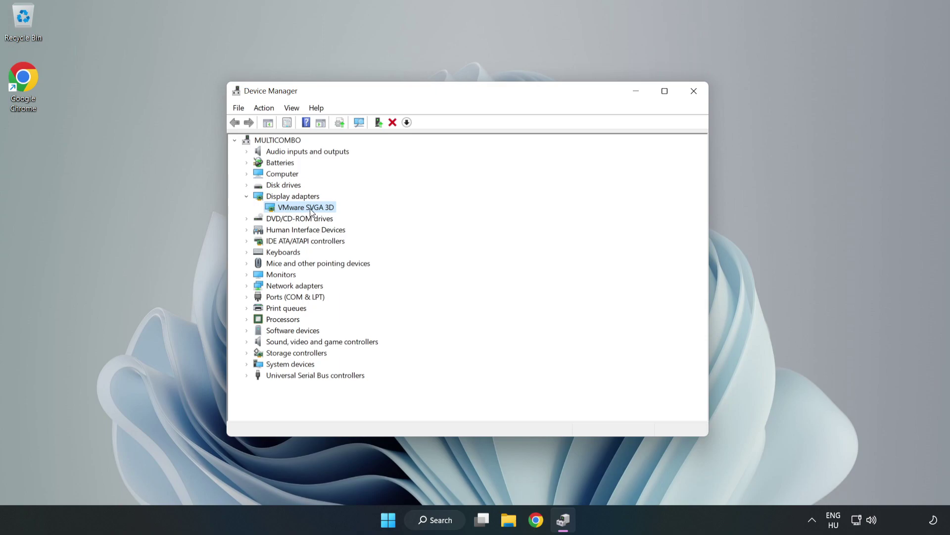
{"action": "right_click", "coordinate": [304, 210]}
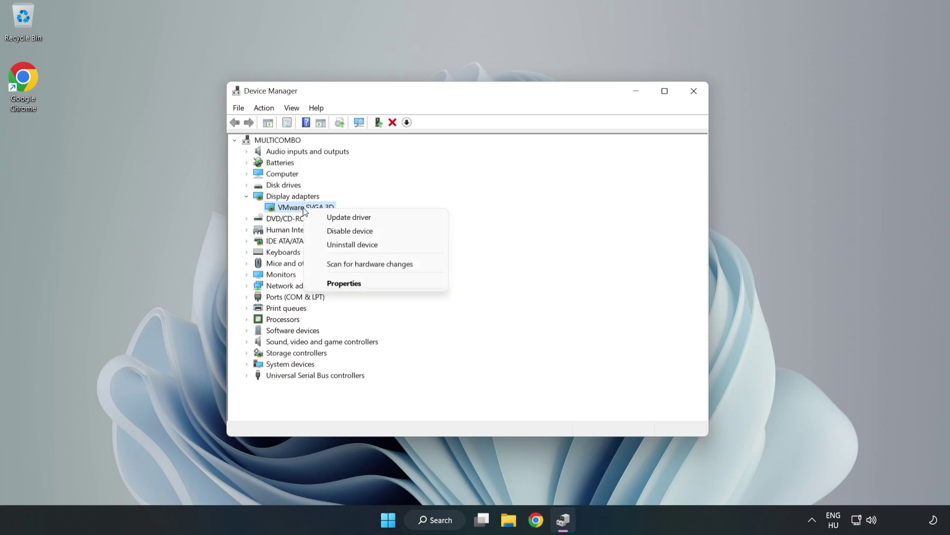
- Auto-search for a VMware SVGA 3D driver update, confirm the best one is installed, close Device Manager
{"action": "left_click", "coordinate": [359, 221]}
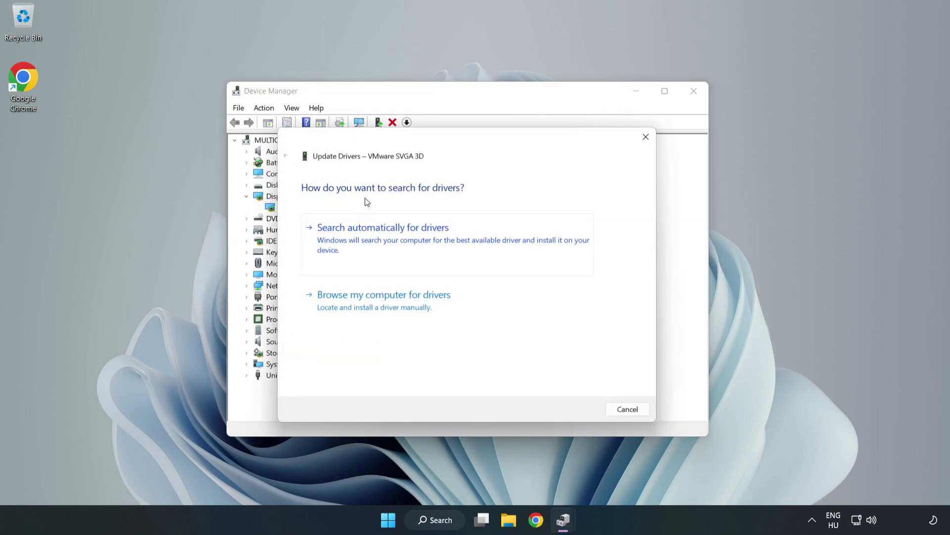
{"action": "left_click_drag", "start_coordinate": [387, 140], "coordinate": [394, 123]}
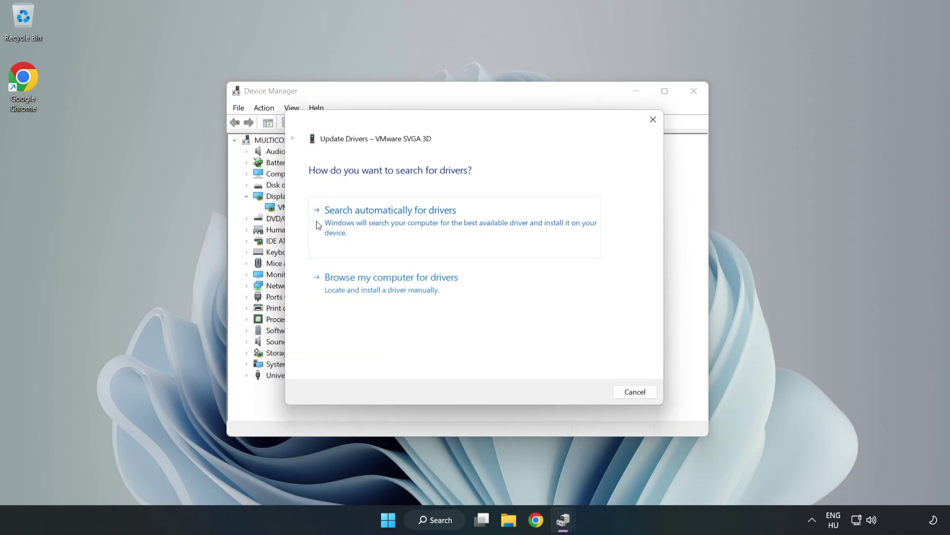
{"action": "left_click", "coordinate": [392, 224]}
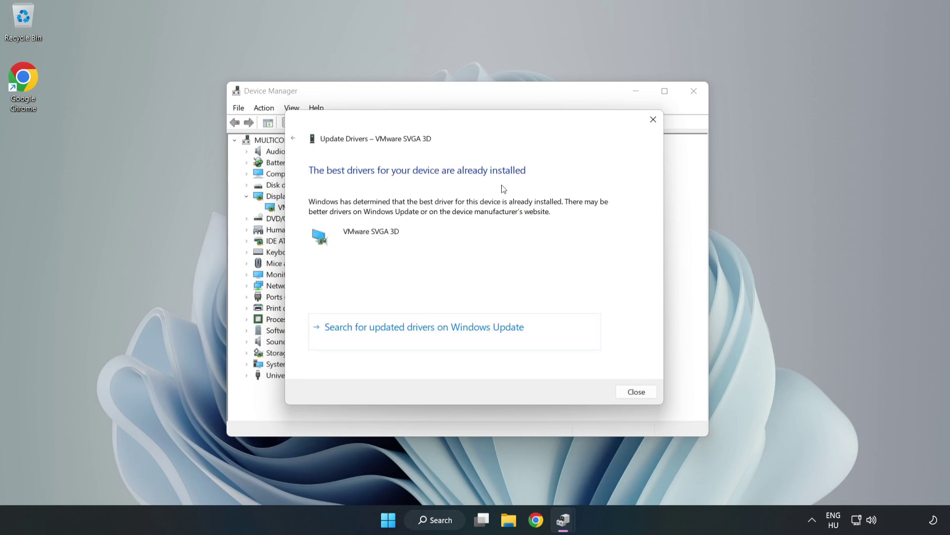
{"action": "left_click", "coordinate": [639, 392]}
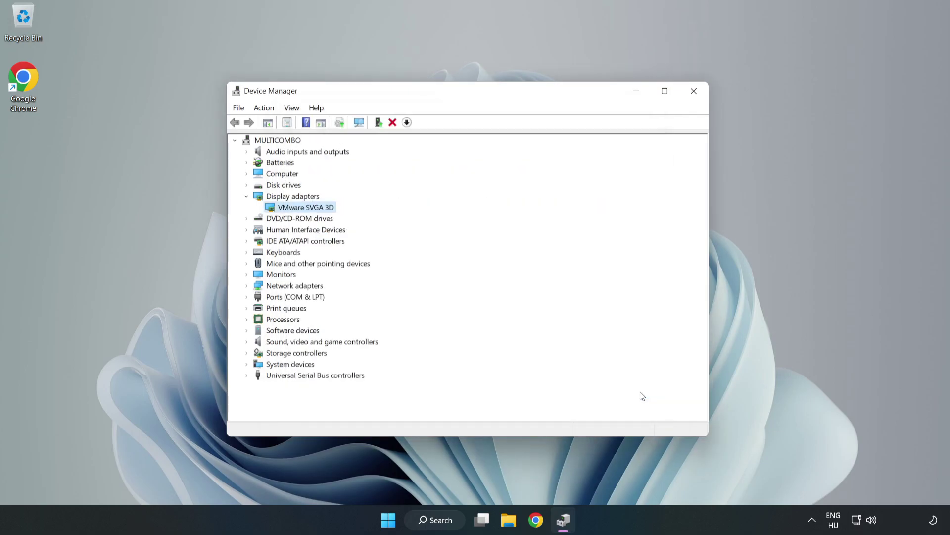
{"action": "left_click", "coordinate": [695, 93]}
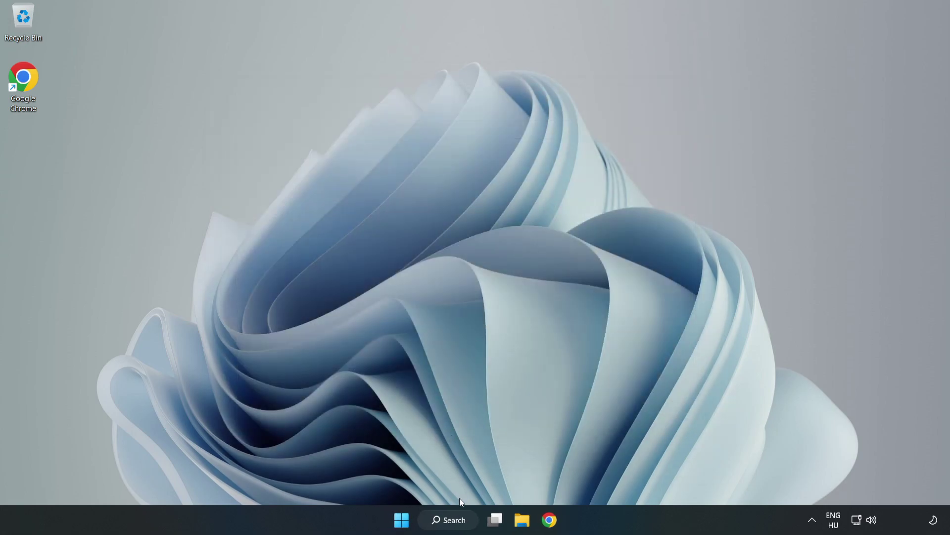
- Search Windows for 'game mode' and open the Gaming > Game Mode settings page
{"action": "left_click", "coordinate": [461, 524]}
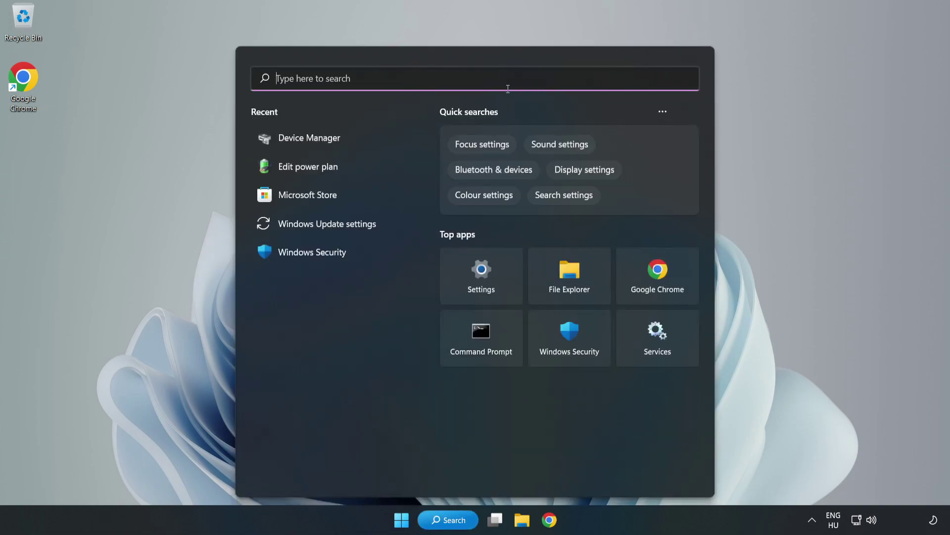
{"action": "type", "text": "game mode"}
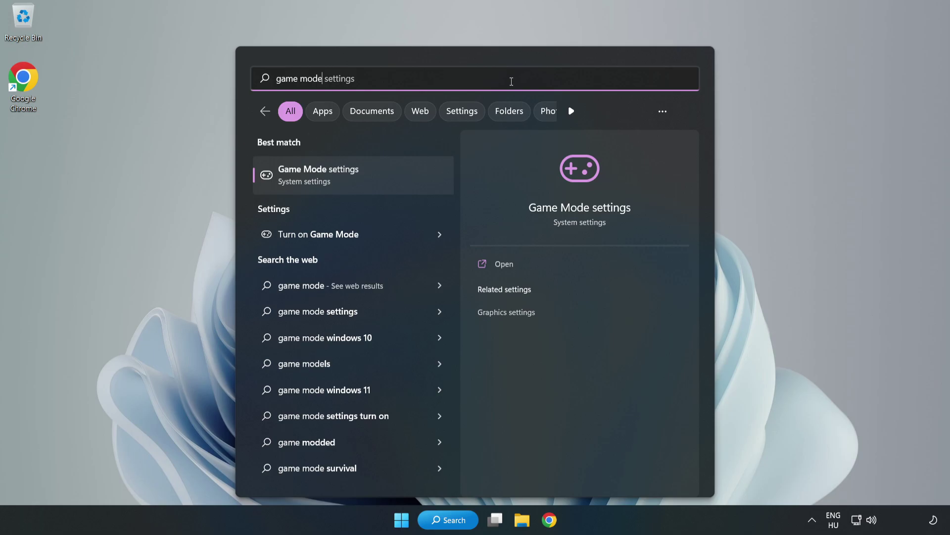
{"action": "left_click", "coordinate": [340, 178]}
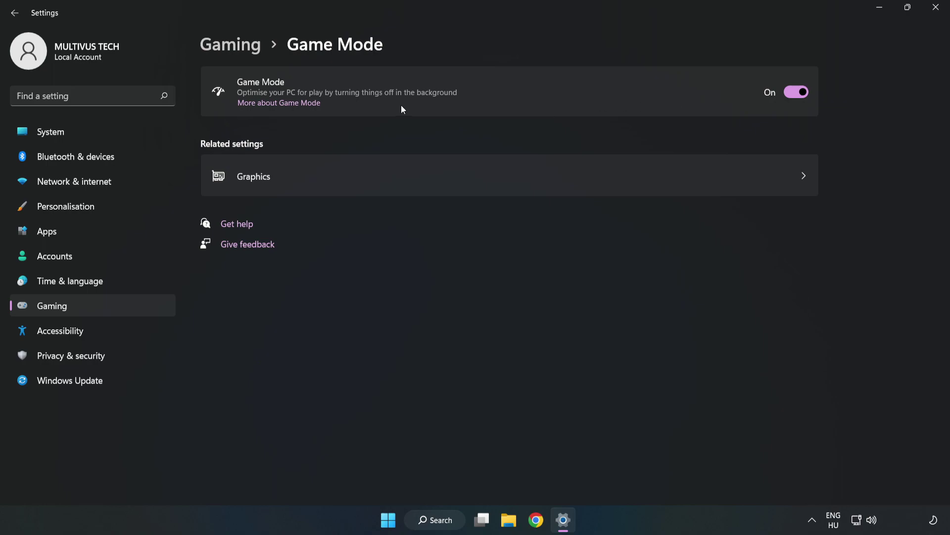
- Turn off opening Xbox Game Bar with a controller button, then close Settings
{"action": "left_click", "coordinate": [242, 50]}
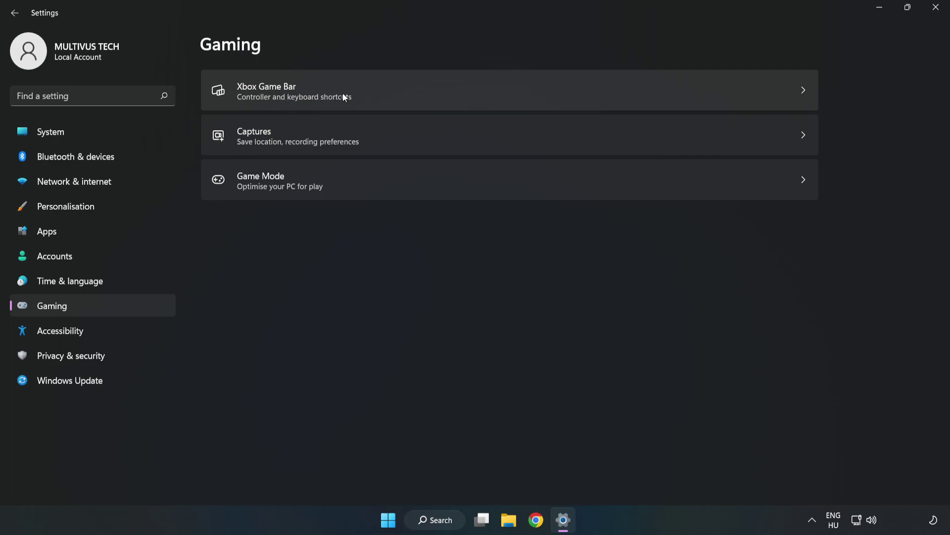
{"action": "left_click", "coordinate": [403, 90]}
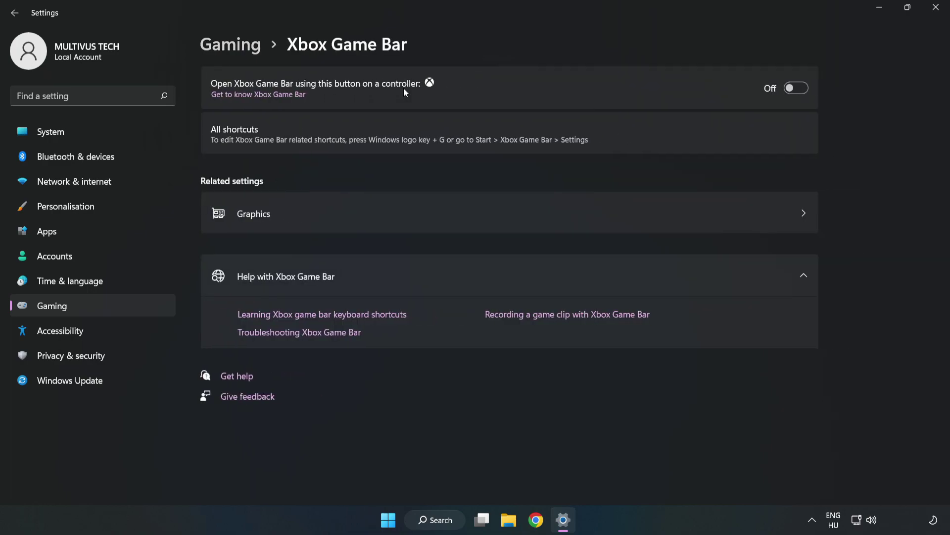
{"action": "left_click", "coordinate": [795, 89]}
{"action": "left_click", "coordinate": [937, 15]}
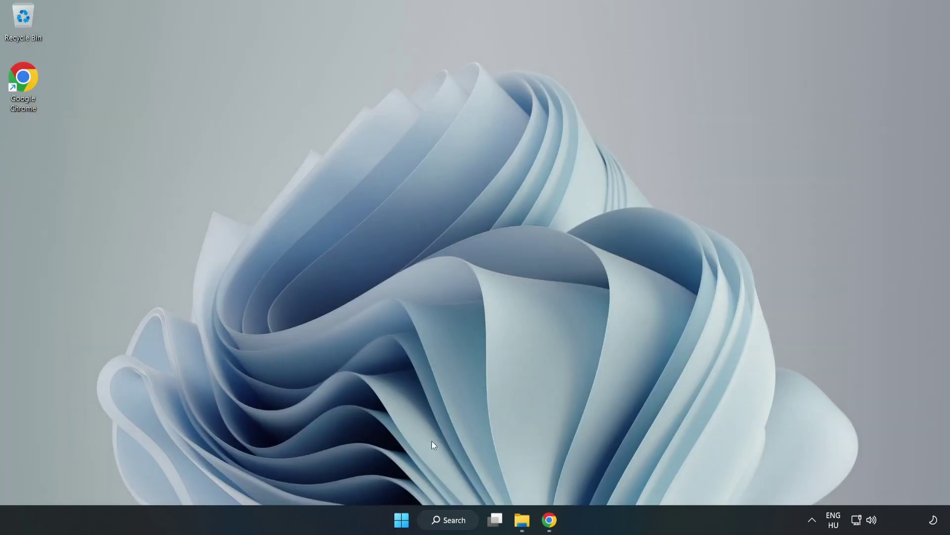
- Open Task Manager from the Start button's Win+X menu and select the Google Chrome (8) process
{"action": "right_click", "coordinate": [405, 523]}
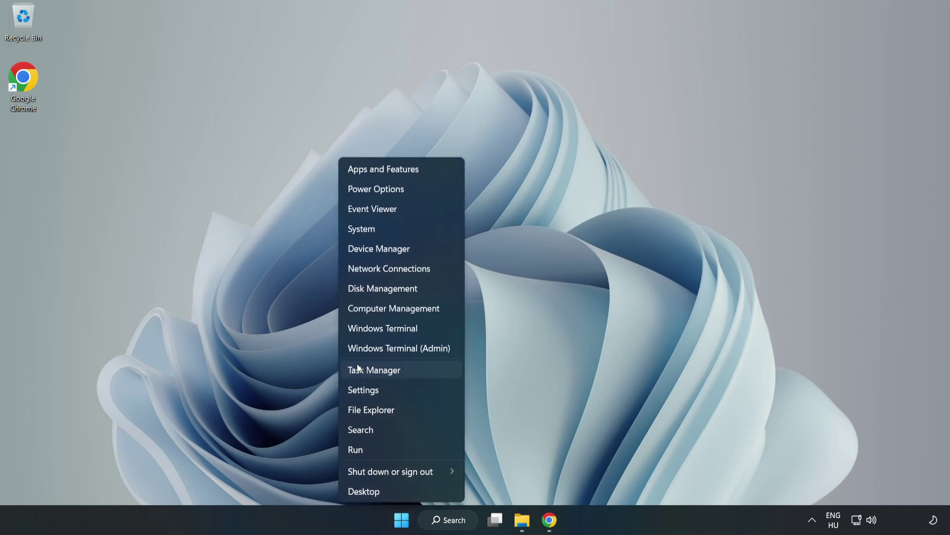
{"action": "left_click", "coordinate": [416, 374]}
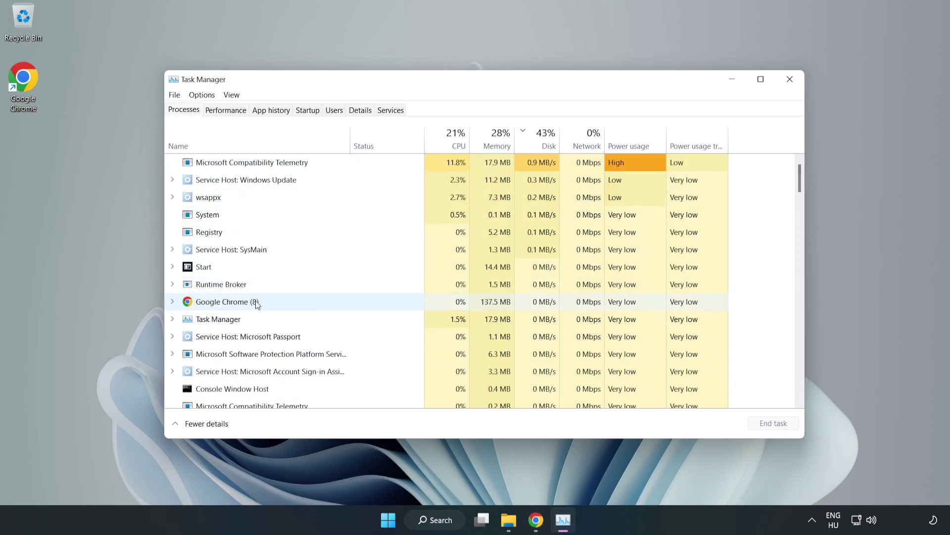
{"action": "left_click", "coordinate": [256, 305]}
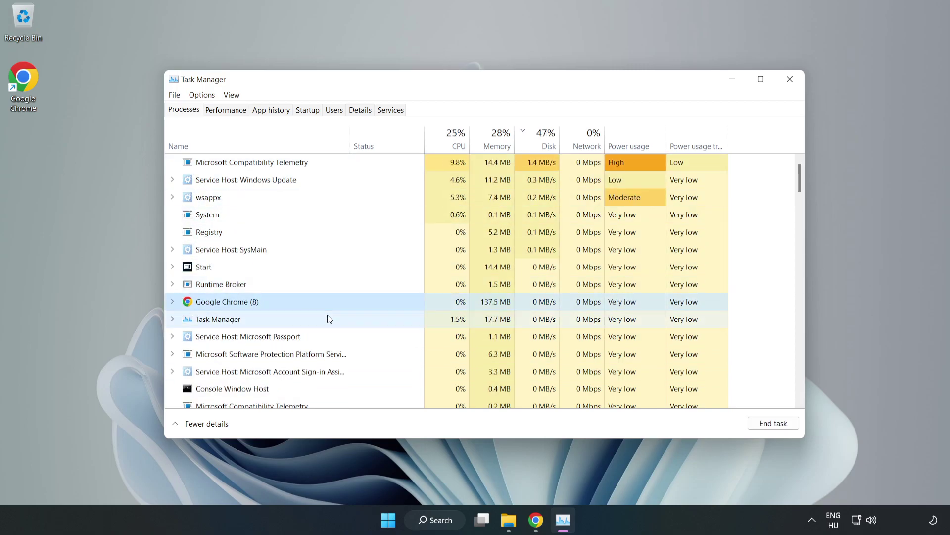
- End the Google Chrome processes and switch Task Manager to the Startup apps page
{"action": "left_click", "coordinate": [769, 423]}
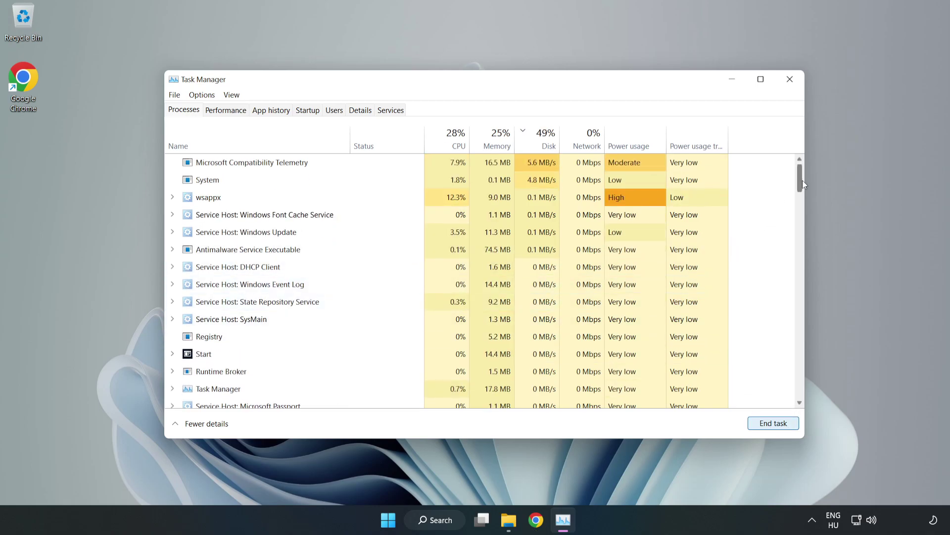
{"action": "left_click_drag", "start_coordinate": [802, 180], "coordinate": [791, 162]}
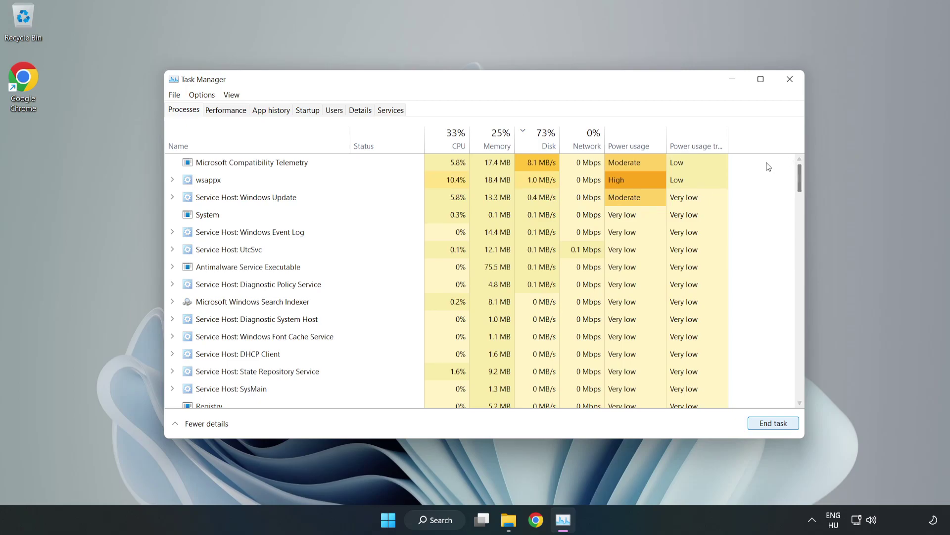
{"action": "left_click", "coordinate": [312, 112]}
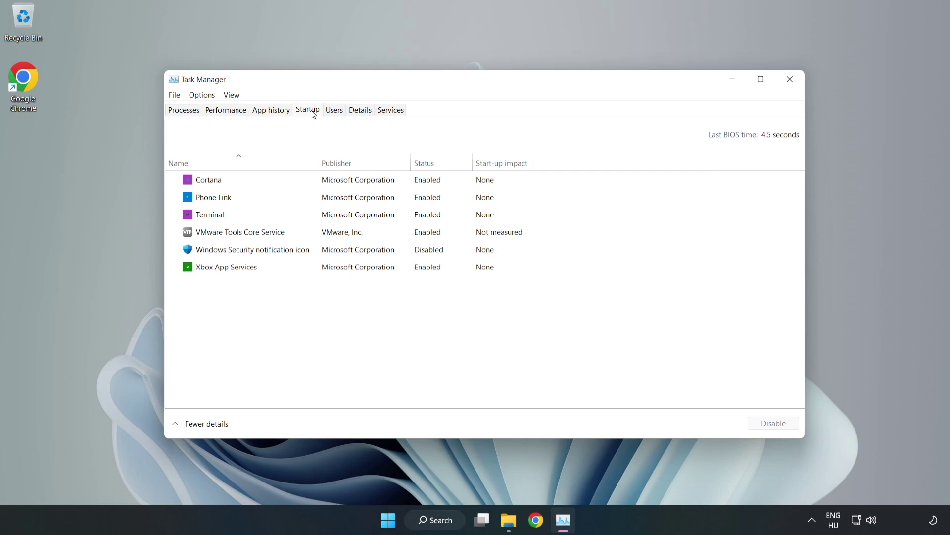
- Disable Cortana, Phone Link, Terminal and Xbox App Services at startup, then close Task Manager
{"action": "left_click", "coordinate": [358, 180]}
{"action": "left_click", "coordinate": [765, 427]}
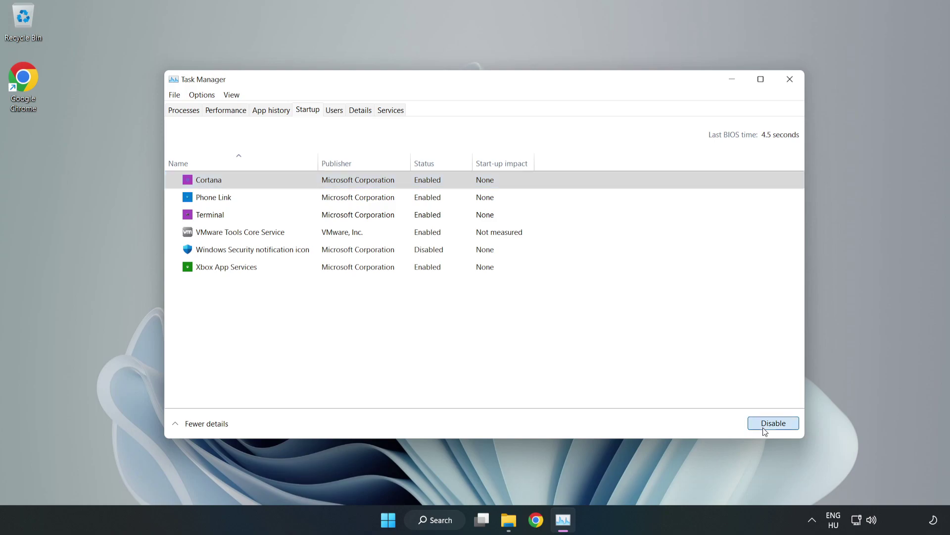
{"action": "left_click", "coordinate": [436, 202]}
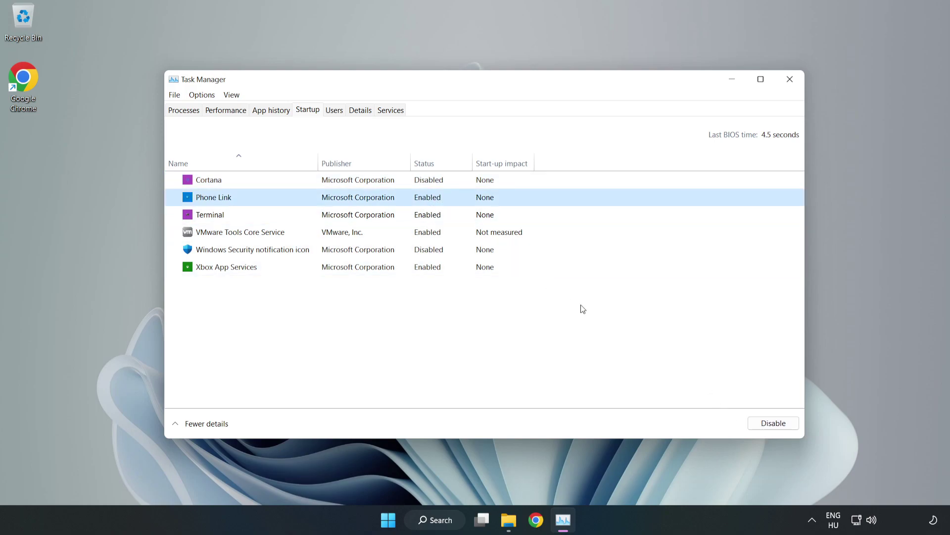
{"action": "left_click", "coordinate": [765, 423]}
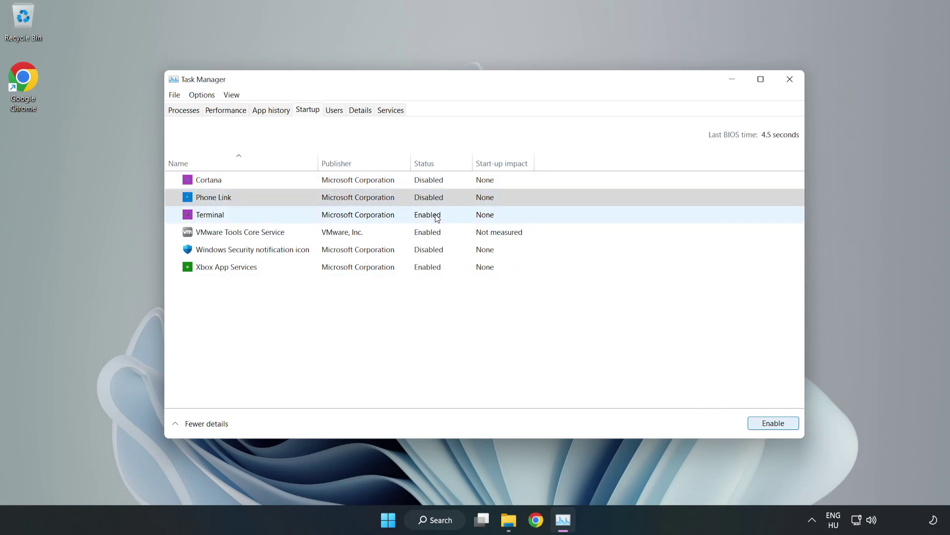
{"action": "left_click", "coordinate": [437, 216]}
{"action": "left_click", "coordinate": [777, 425]}
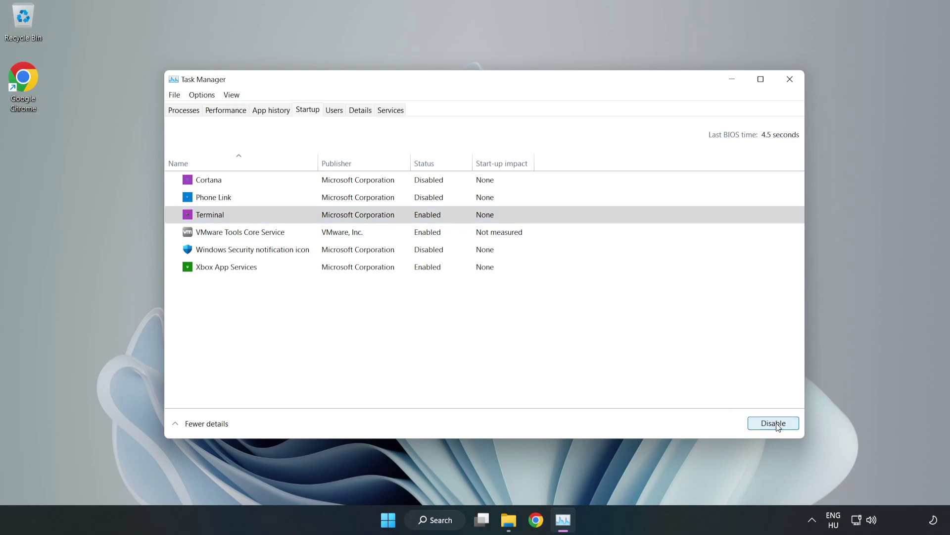
{"action": "left_click", "coordinate": [327, 269]}
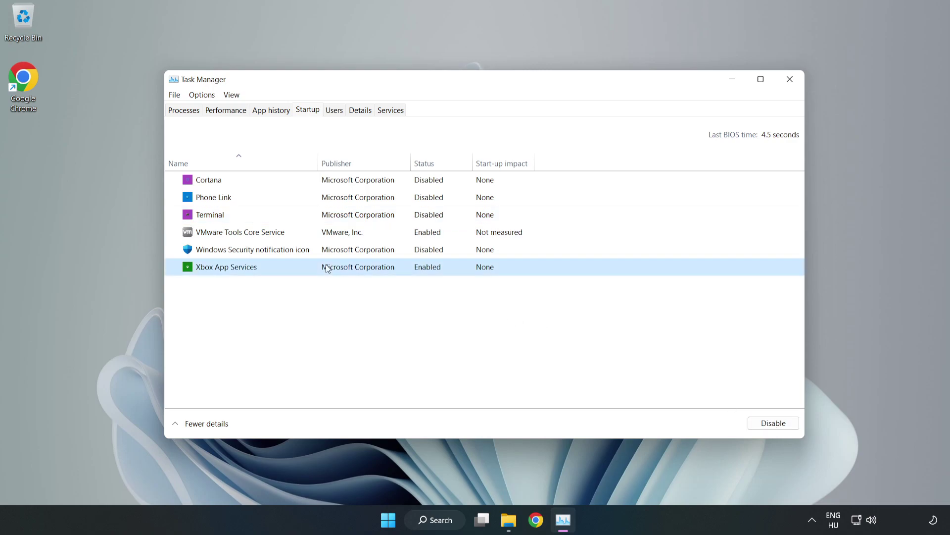
{"action": "left_click", "coordinate": [756, 425]}
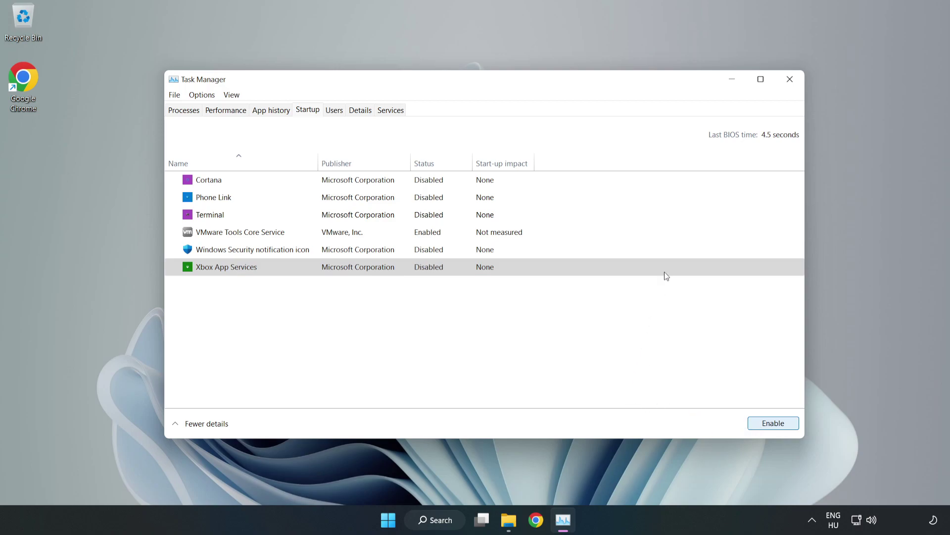
{"action": "left_click", "coordinate": [790, 84]}
{"action": "left_click", "coordinate": [789, 85]}
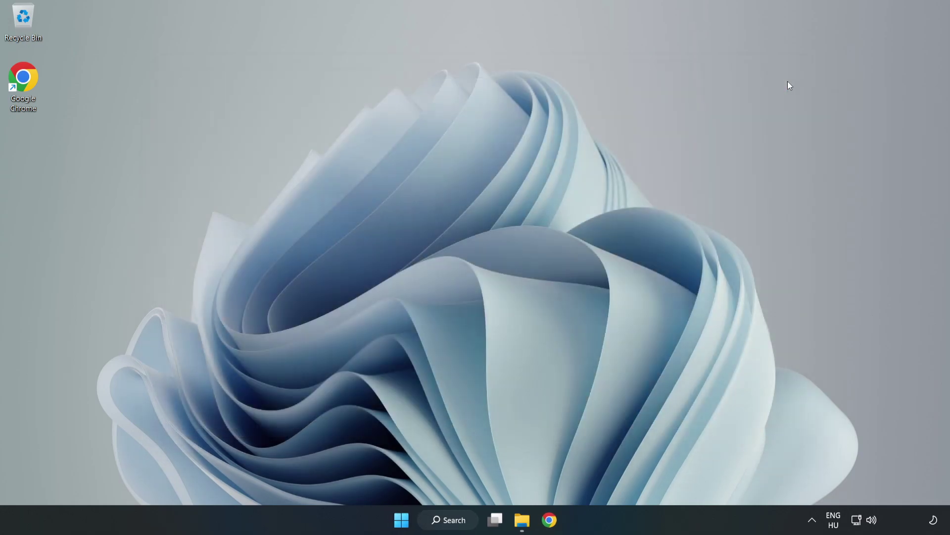
- Search Windows for 'update' and open the Windows Update settings page
{"action": "left_click", "coordinate": [455, 521]}
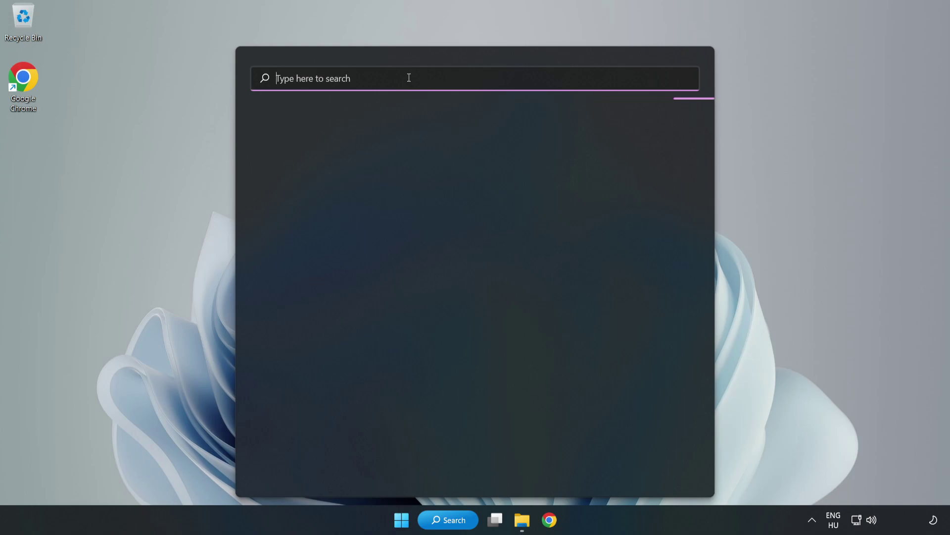
{"action": "type", "text": "update"}
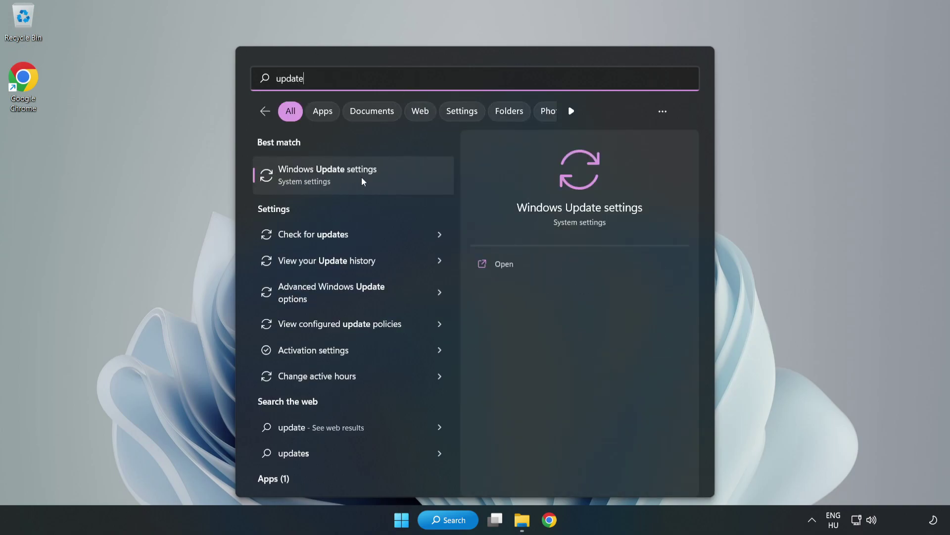
{"action": "left_click", "coordinate": [388, 187]}
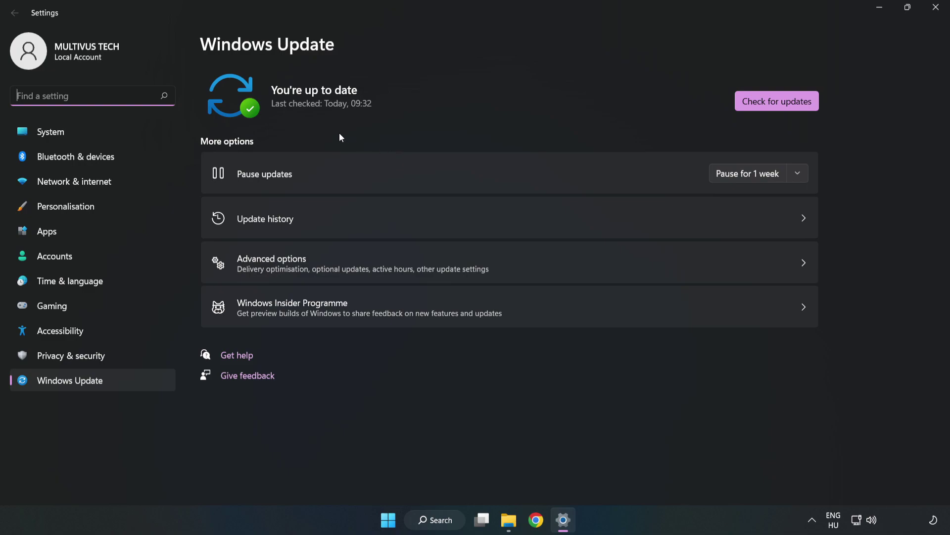
- Run a fresh update check, which confirms Windows is up to date, then close Settings
{"action": "left_click", "coordinate": [764, 105]}
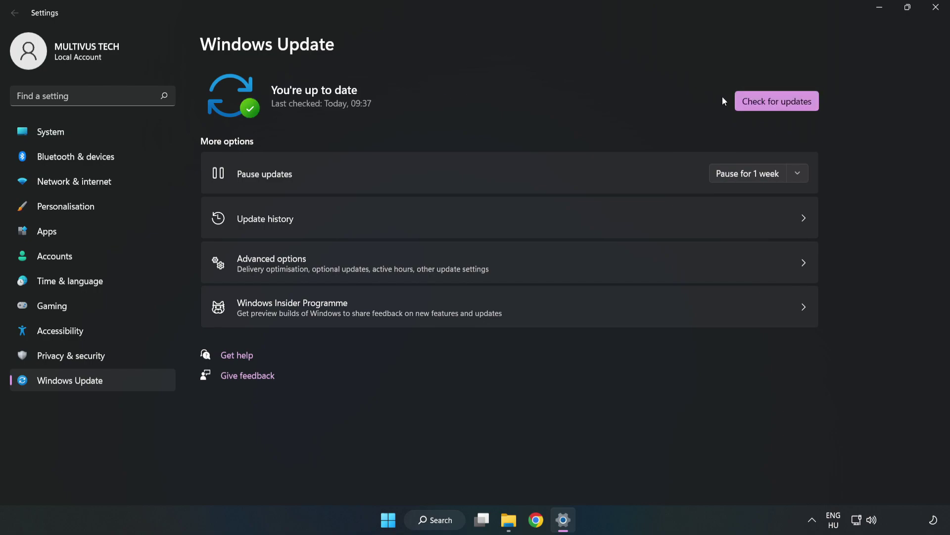
{"action": "left_click", "coordinate": [933, 13]}
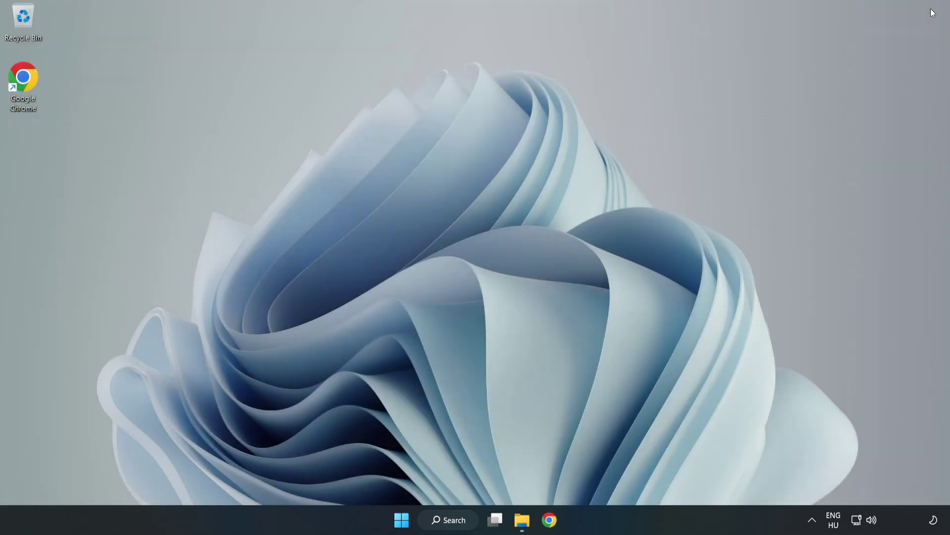
- Launch Registry Editor by searching Windows for 'regedit'
{"action": "left_click", "coordinate": [464, 525]}
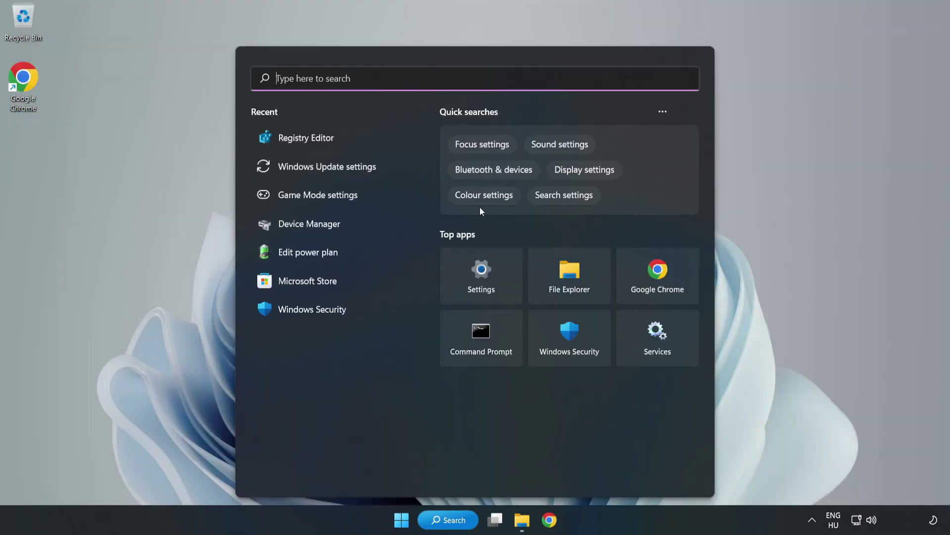
{"action": "type", "text": "regedit"}
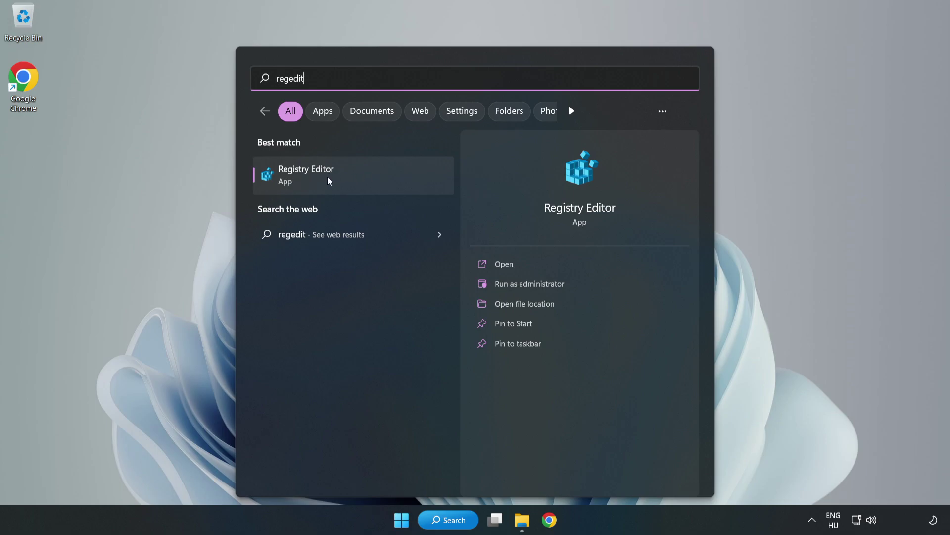
{"action": "left_click", "coordinate": [364, 177]}
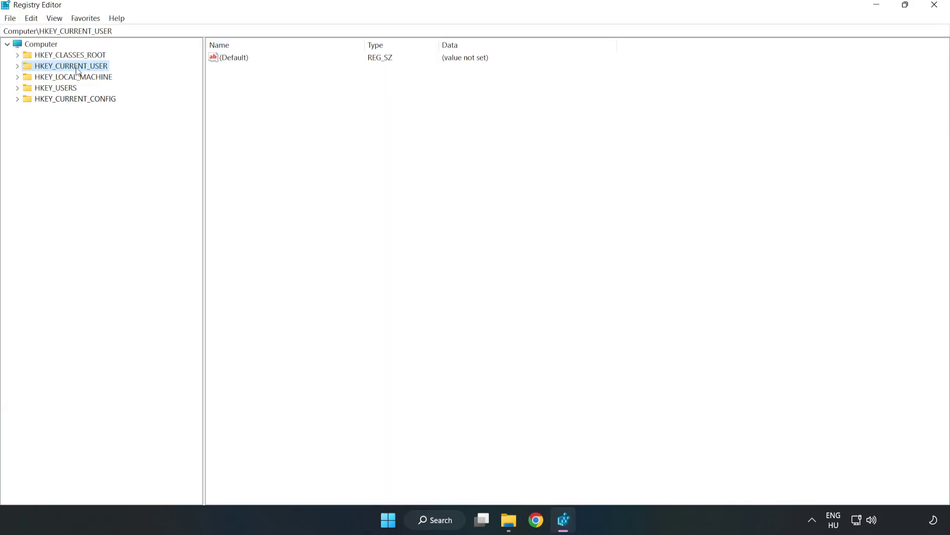
- Change GameDVR_Enabled under HKEY_CURRENT_USER\System\GameConfigStore from 1 to 0
{"action": "left_click", "coordinate": [20, 69]}
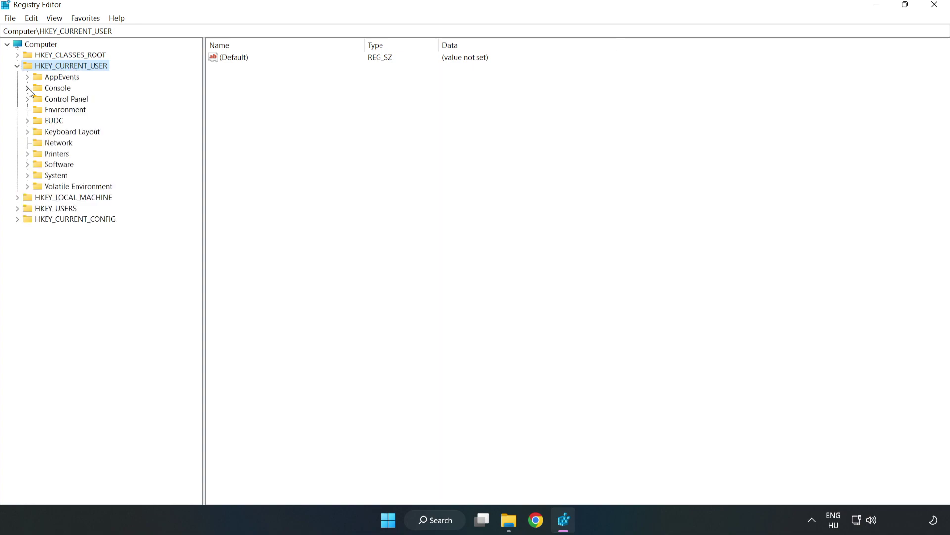
{"action": "left_click", "coordinate": [27, 176]}
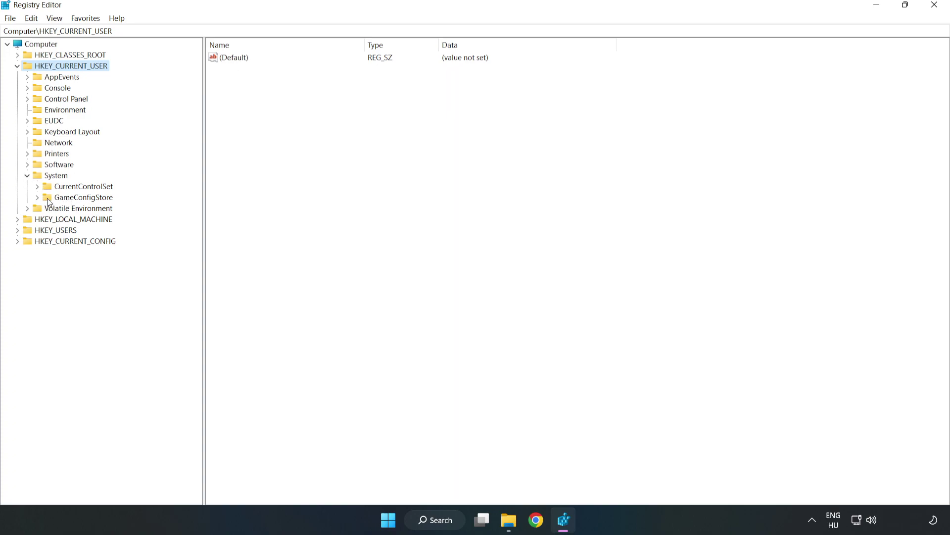
{"action": "left_click", "coordinate": [81, 198]}
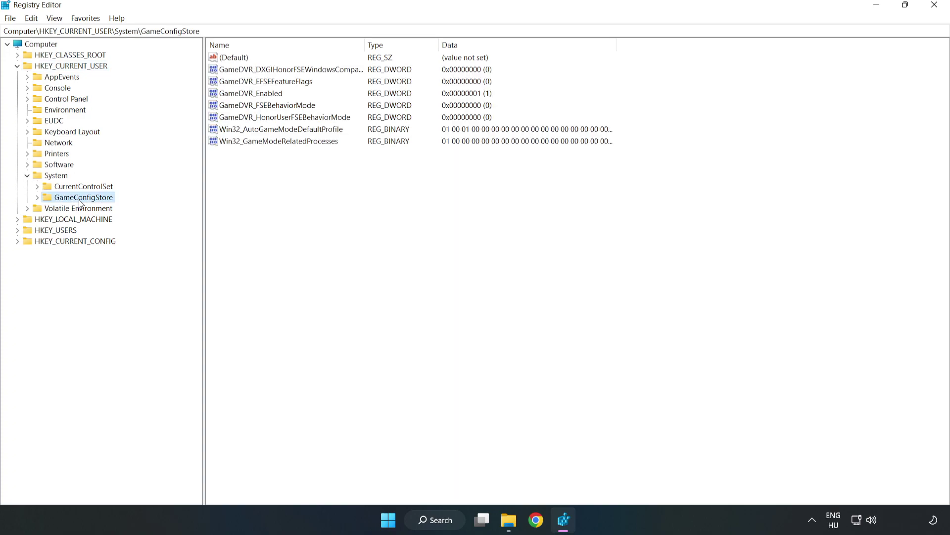
{"action": "left_click", "coordinate": [236, 95]}
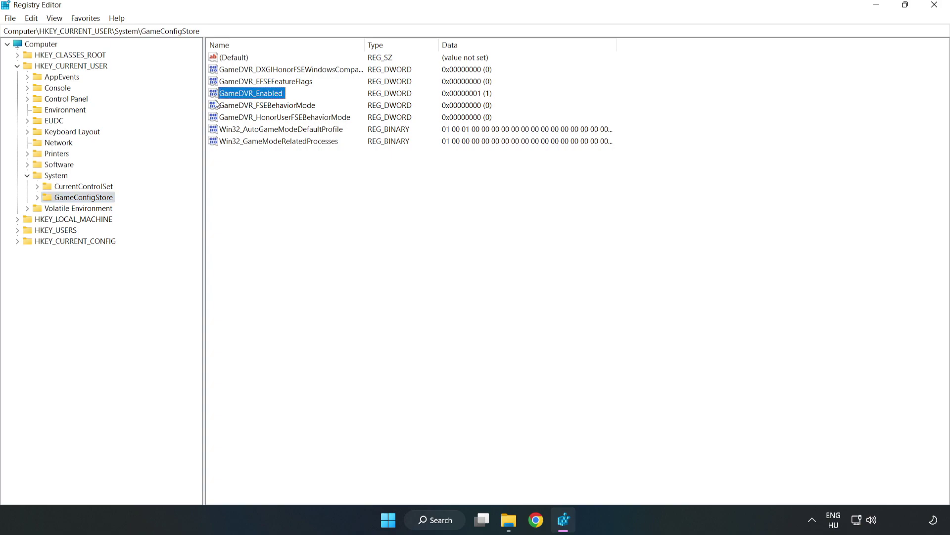
{"action": "right_click", "coordinate": [259, 98]}
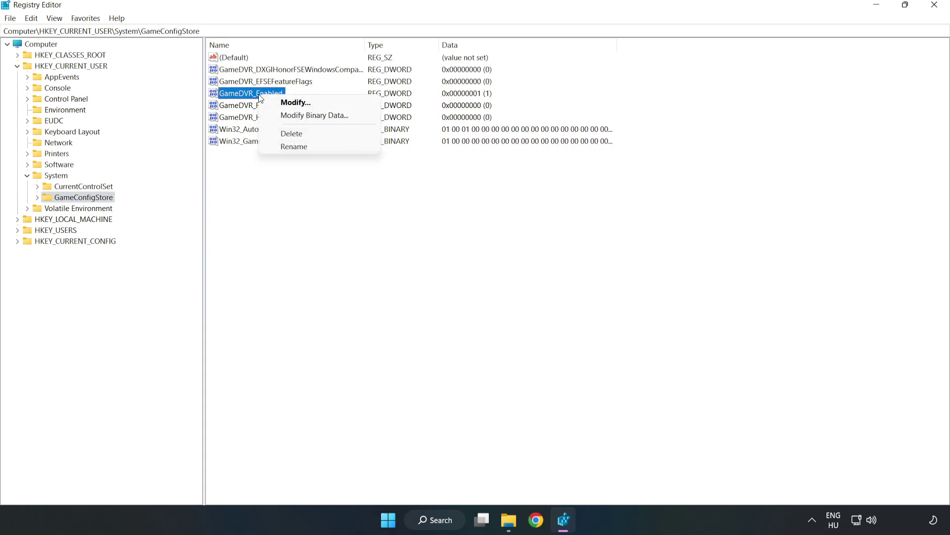
{"action": "left_click", "coordinate": [302, 103]}
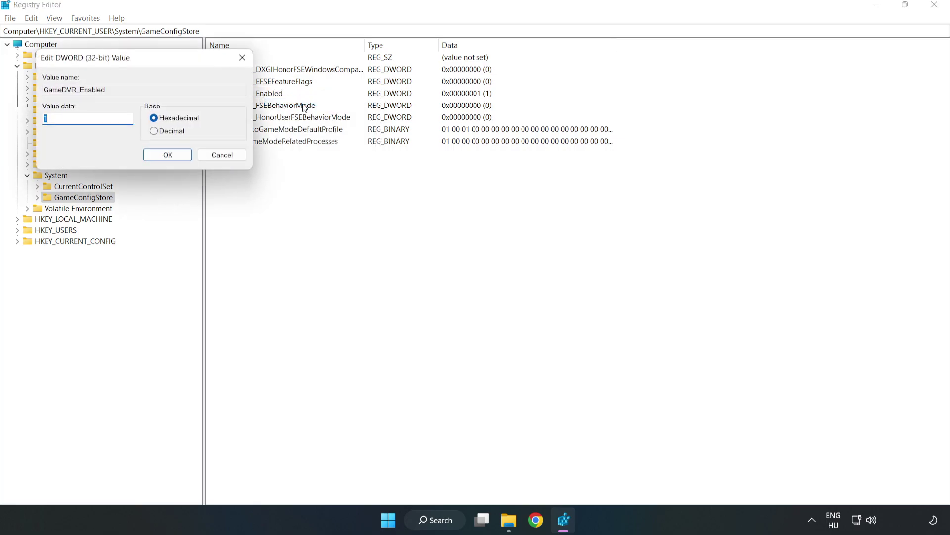
{"action": "left_click_drag", "start_coordinate": [198, 70], "coordinate": [533, 203]}
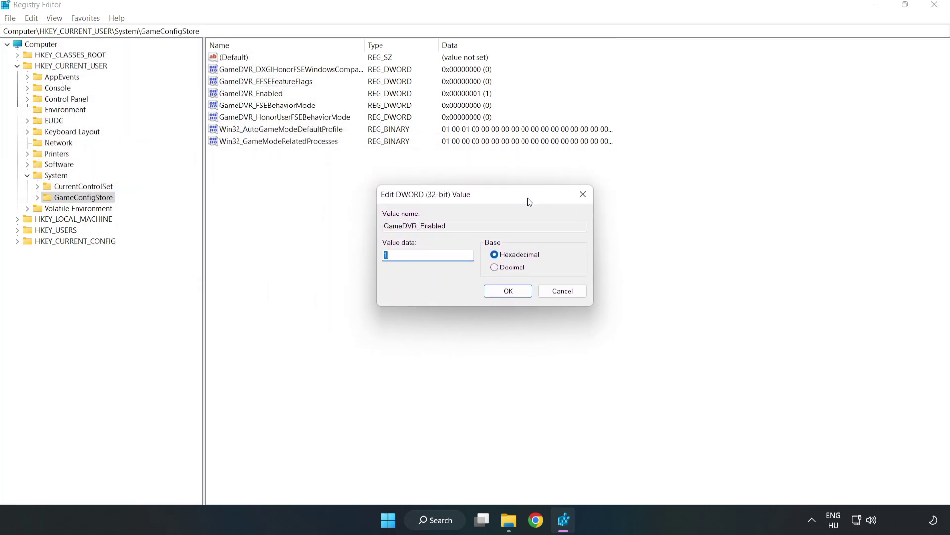
{"action": "left_click", "coordinate": [398, 256]}
{"action": "left_click_drag", "start_coordinate": [398, 258], "coordinate": [330, 248]}
{"action": "type", "text": "0"}
{"action": "left_click", "coordinate": [508, 292]}
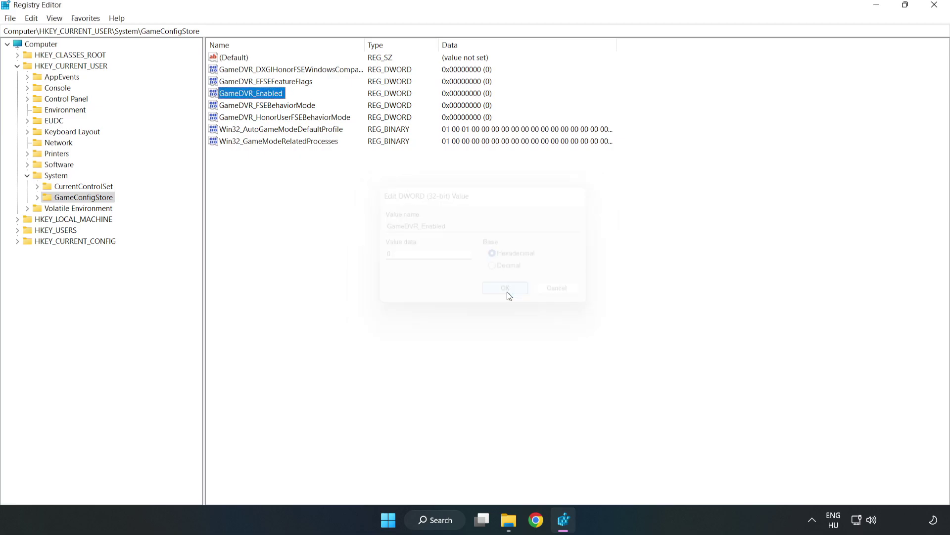
- Browse HKLM\SOFTWARE\Microsoft\PolicyManager\default and expand ApplicationManagement to reveal AllowGameDVR
{"action": "left_click", "coordinate": [17, 66]}
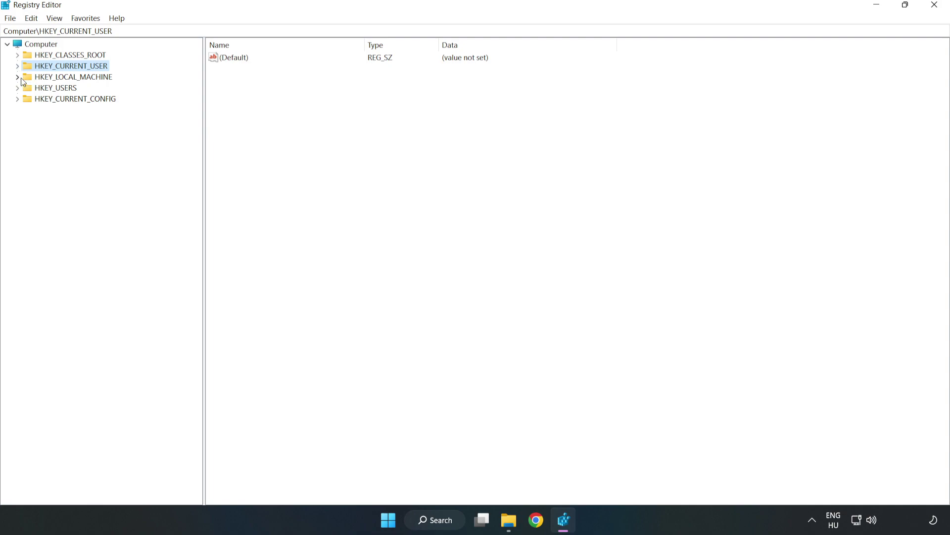
{"action": "double_click", "coordinate": [22, 78]}
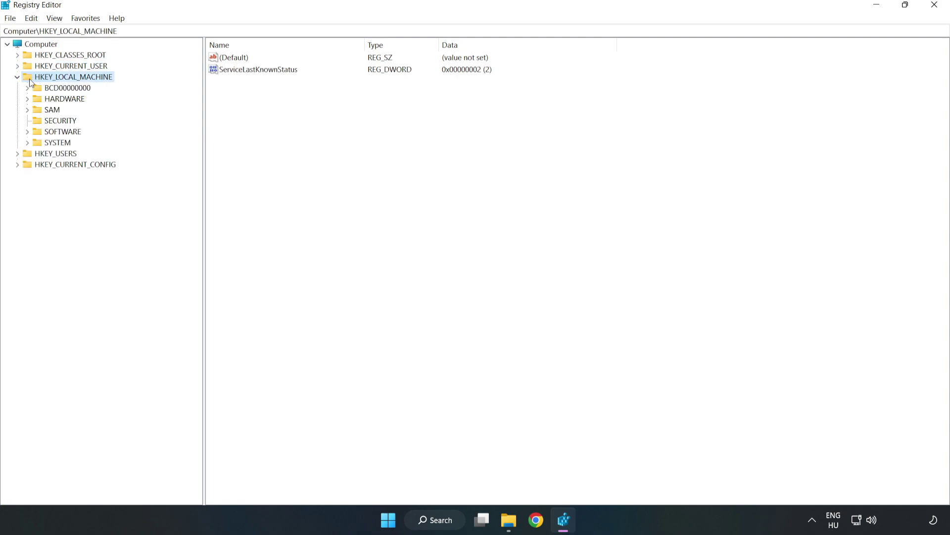
{"action": "left_click", "coordinate": [29, 132]}
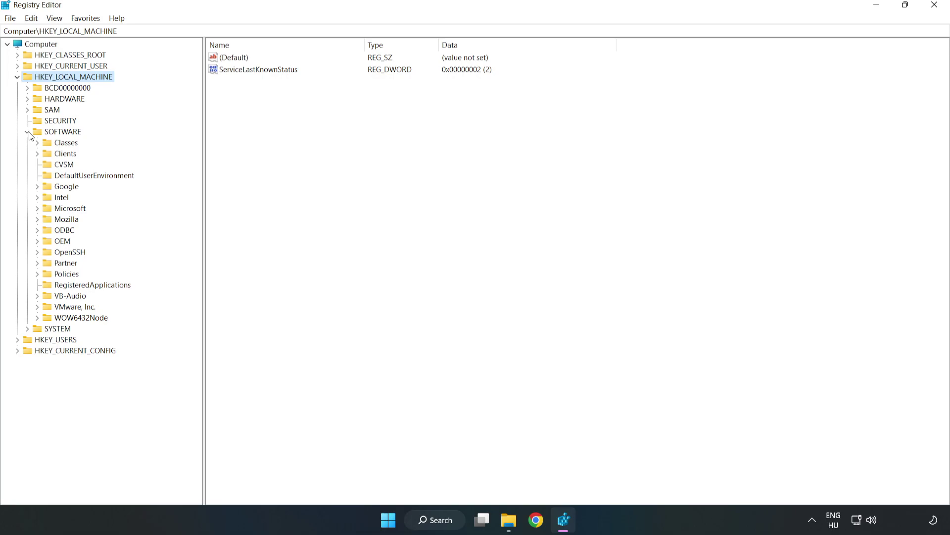
{"action": "left_click", "coordinate": [37, 208]}
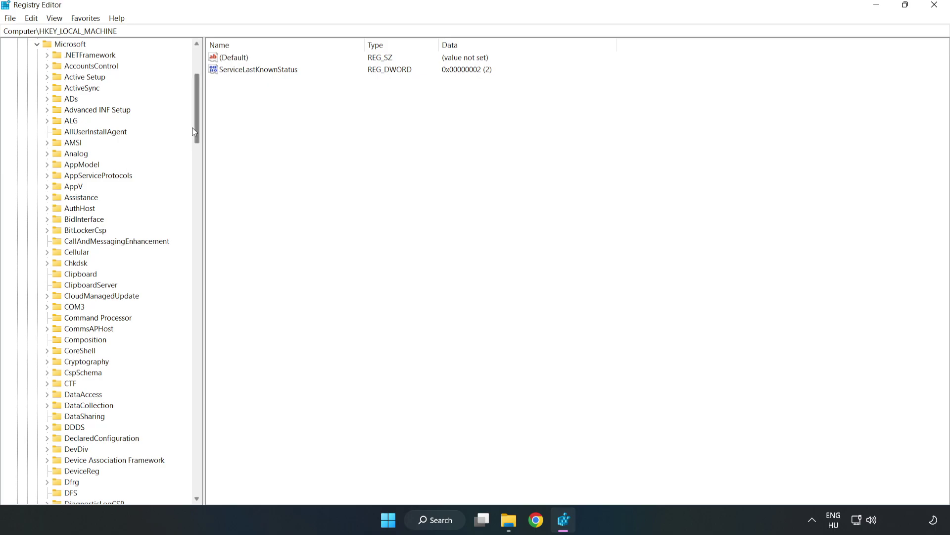
{"action": "left_click_drag", "start_coordinate": [195, 127], "coordinate": [218, 352]}
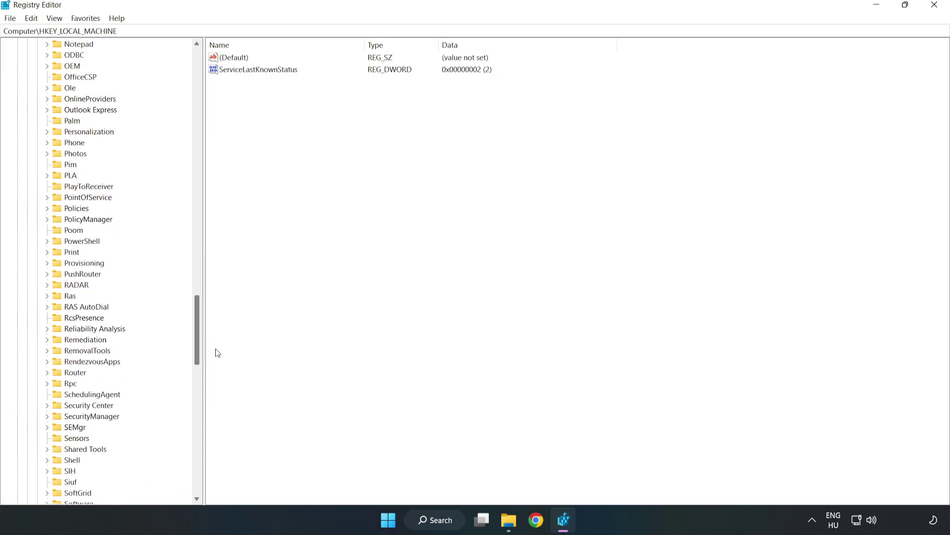
{"action": "left_click", "coordinate": [47, 219]}
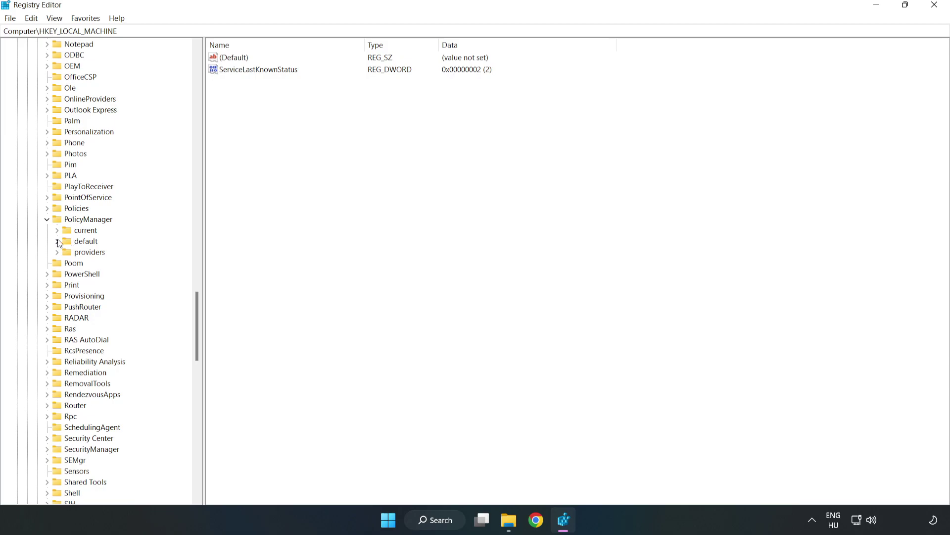
{"action": "left_click", "coordinate": [57, 241]}
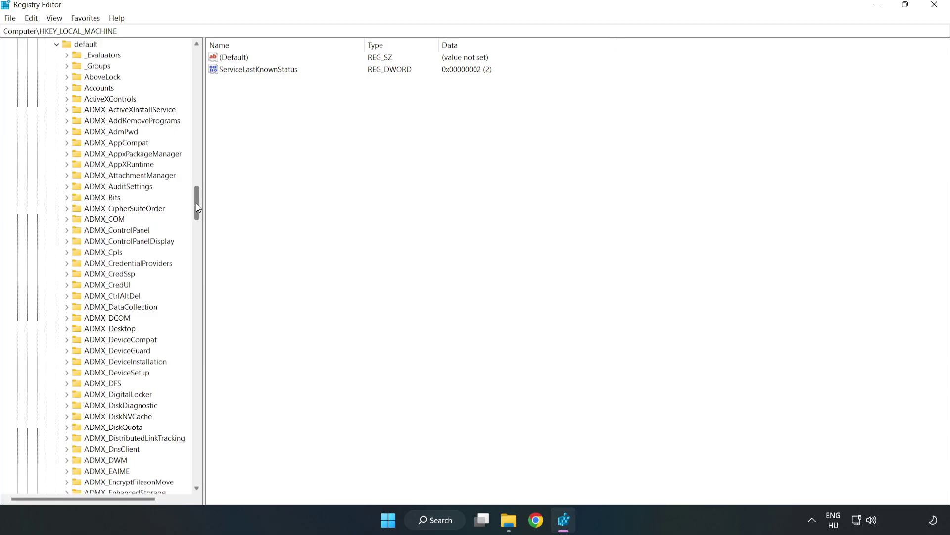
{"action": "left_click_drag", "start_coordinate": [197, 203], "coordinate": [192, 313]}
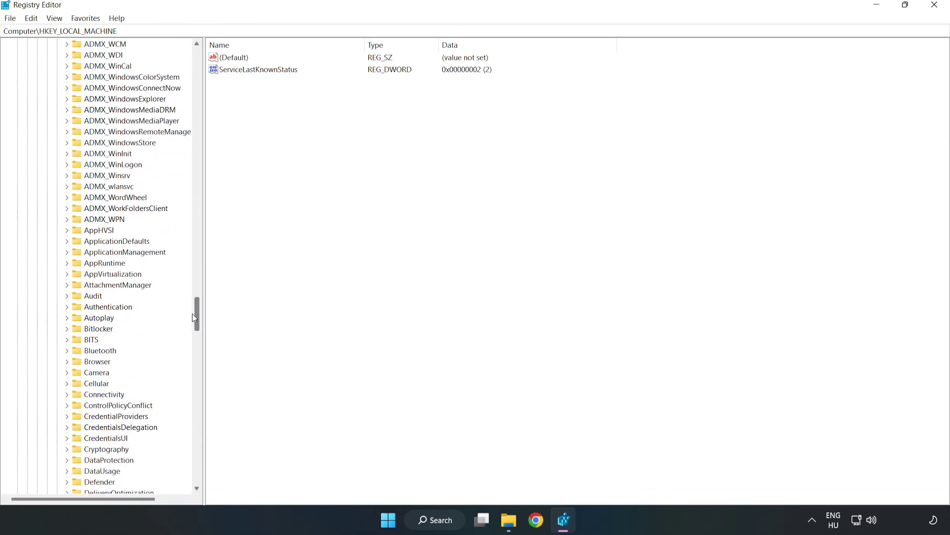
{"action": "left_click", "coordinate": [69, 250]}
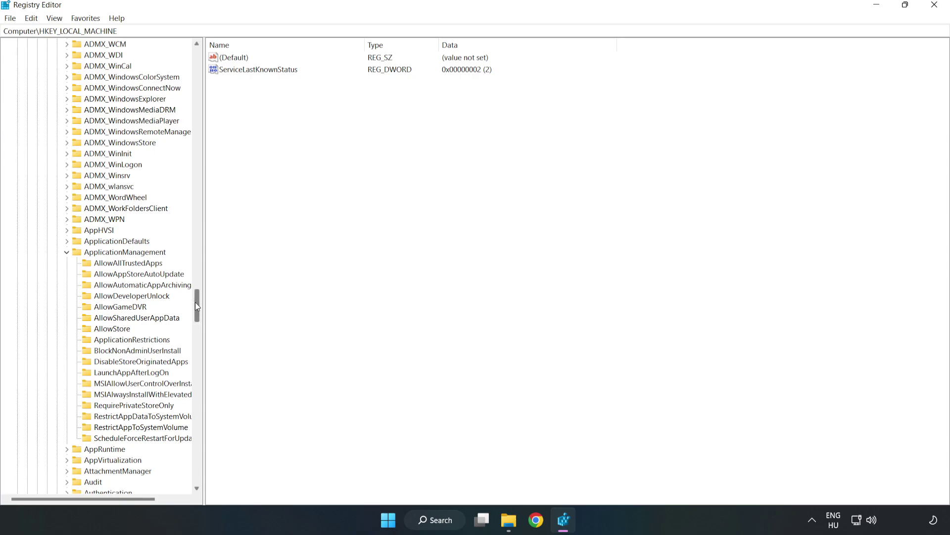
- Change AllowGameDVR's value entry from 1 to 0, then close Registry Editor
{"action": "left_click", "coordinate": [111, 307]}
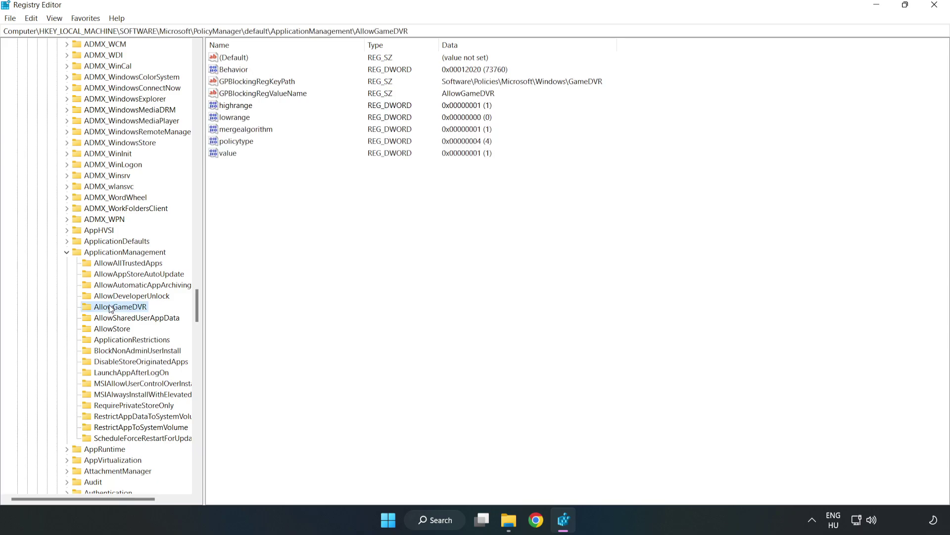
{"action": "left_click", "coordinate": [221, 154]}
{"action": "right_click", "coordinate": [233, 156]}
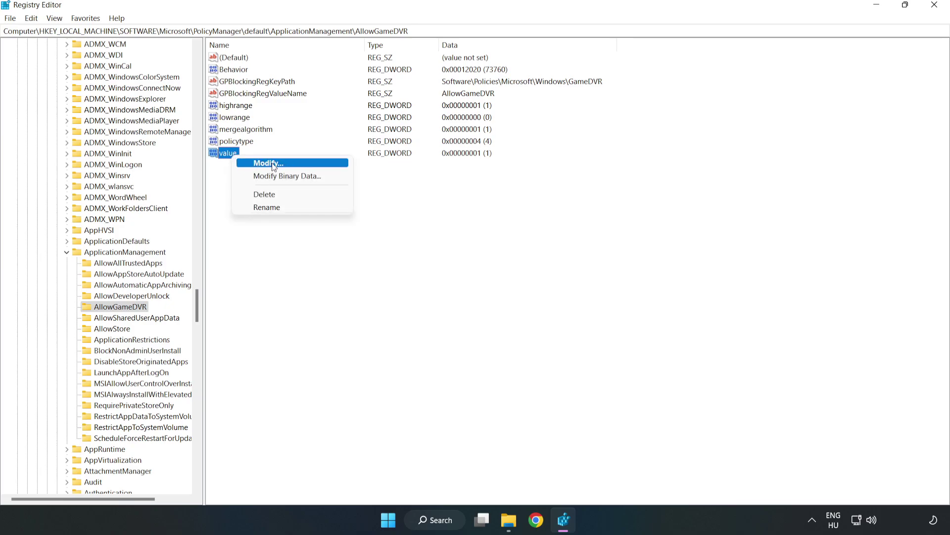
{"action": "left_click", "coordinate": [274, 165]}
{"action": "left_click_drag", "start_coordinate": [178, 66], "coordinate": [484, 197]}
{"action": "key", "text": "BackSpace"}
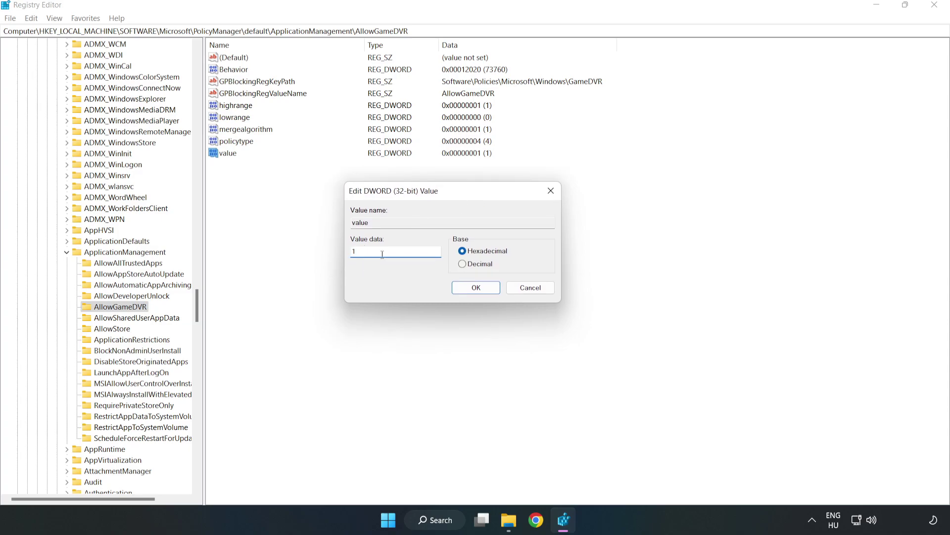
{"action": "type", "text": "0"}
{"action": "left_click", "coordinate": [476, 289]}
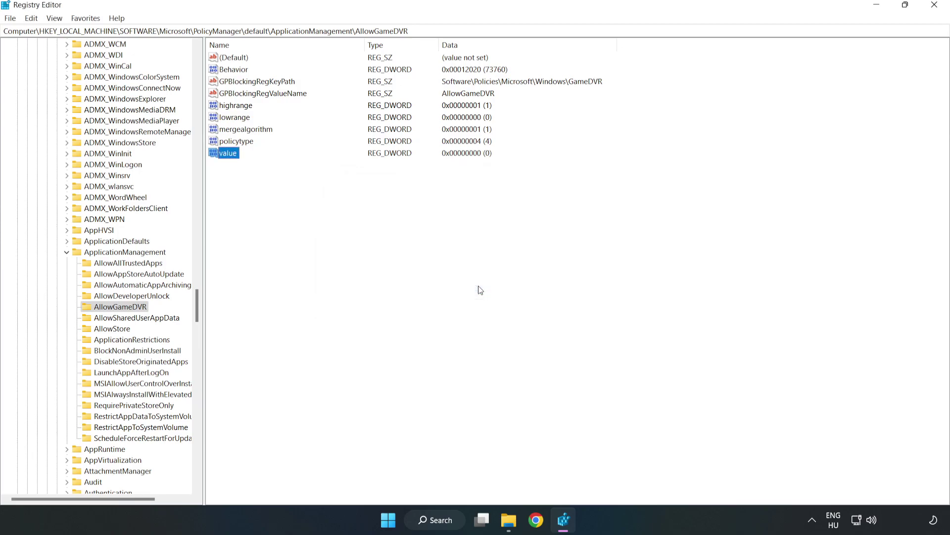
{"action": "left_click", "coordinate": [935, 6]}
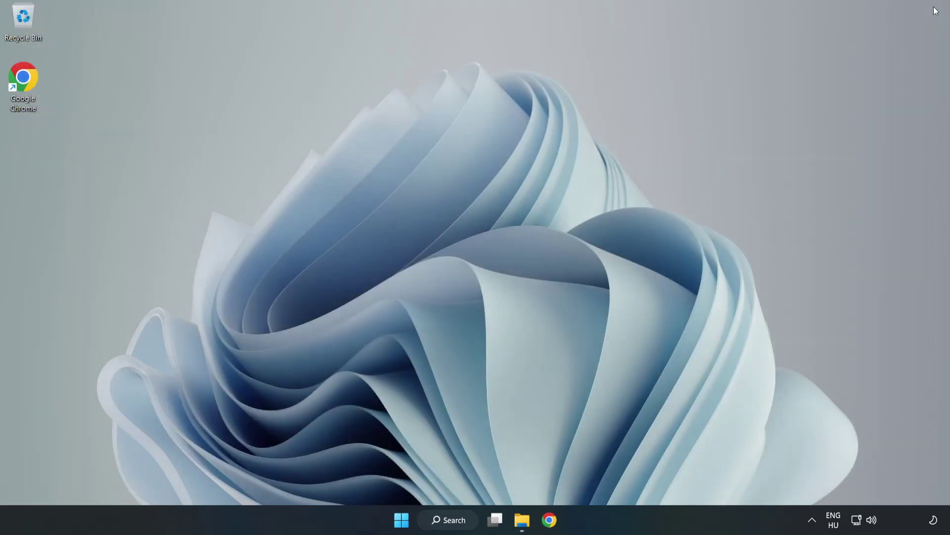
- Download dxwebsetup.exe from the DirectX End-User Runtime page in Chrome and run it
{"action": "left_click", "coordinate": [551, 528]}
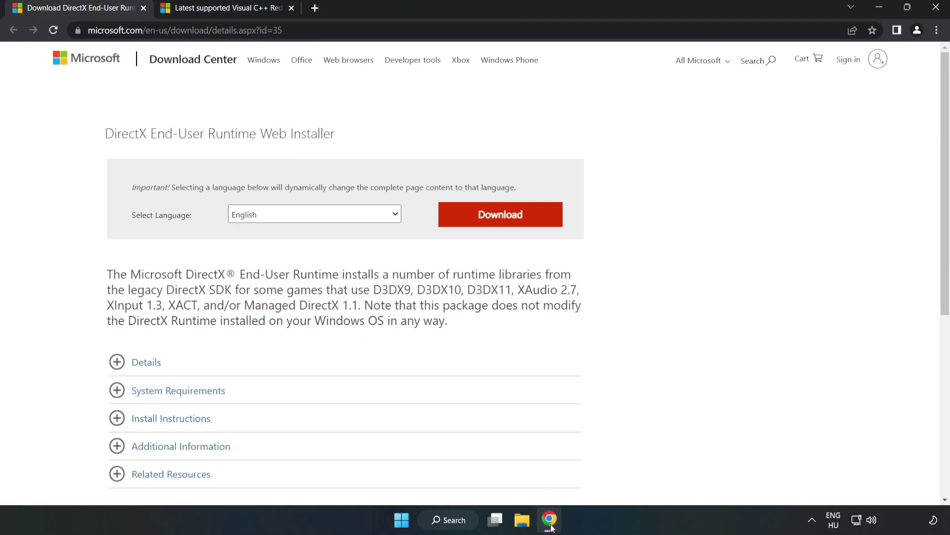
{"action": "left_click", "coordinate": [313, 28]}
{"action": "double_click", "coordinate": [313, 29]}
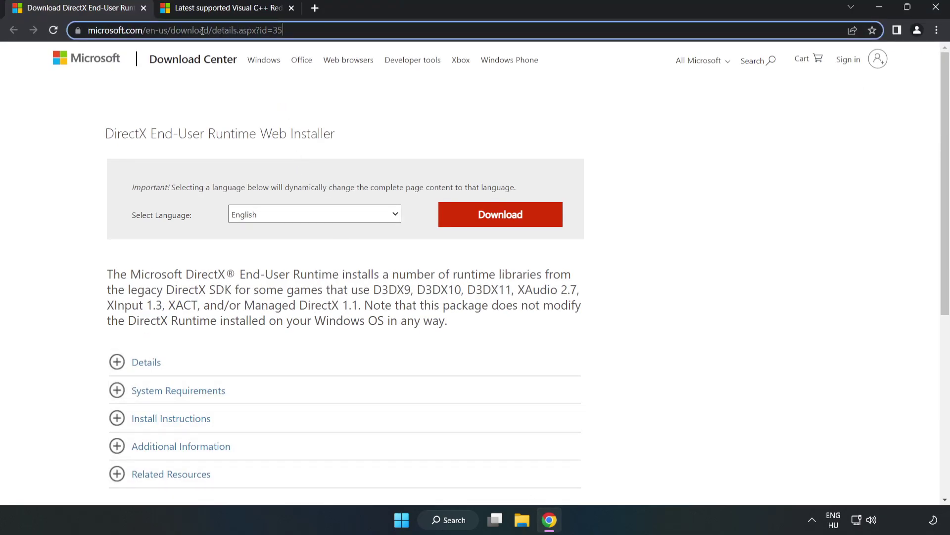
{"action": "left_click", "coordinate": [384, 113]}
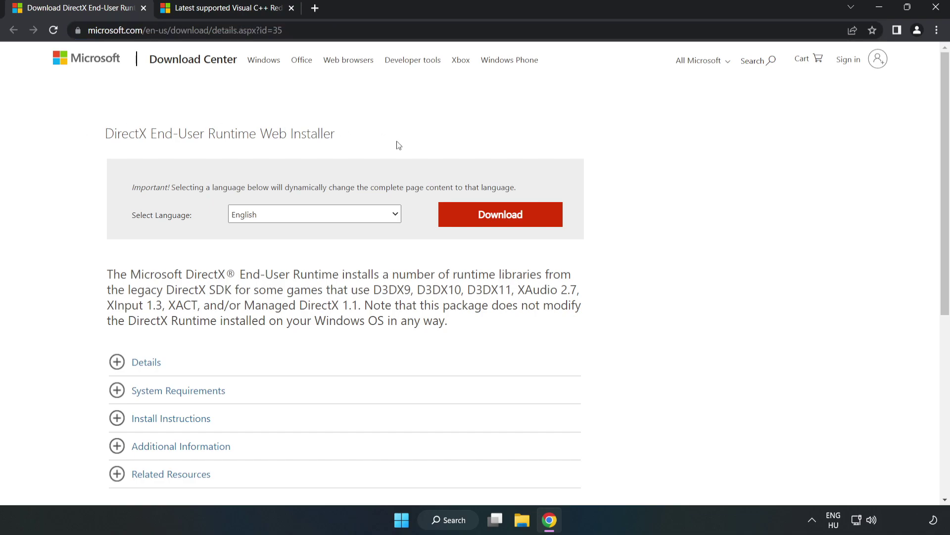
{"action": "left_click", "coordinate": [507, 226]}
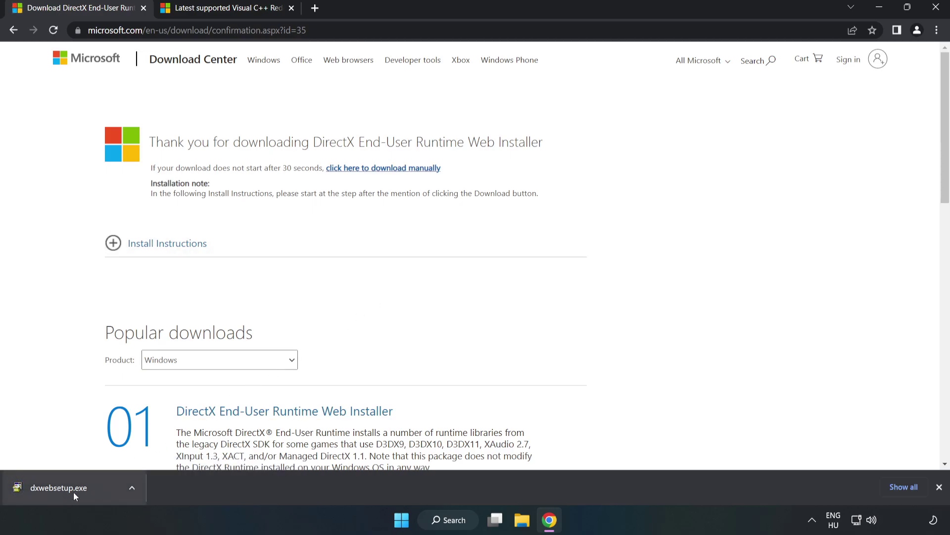
{"action": "left_click", "coordinate": [96, 490]}
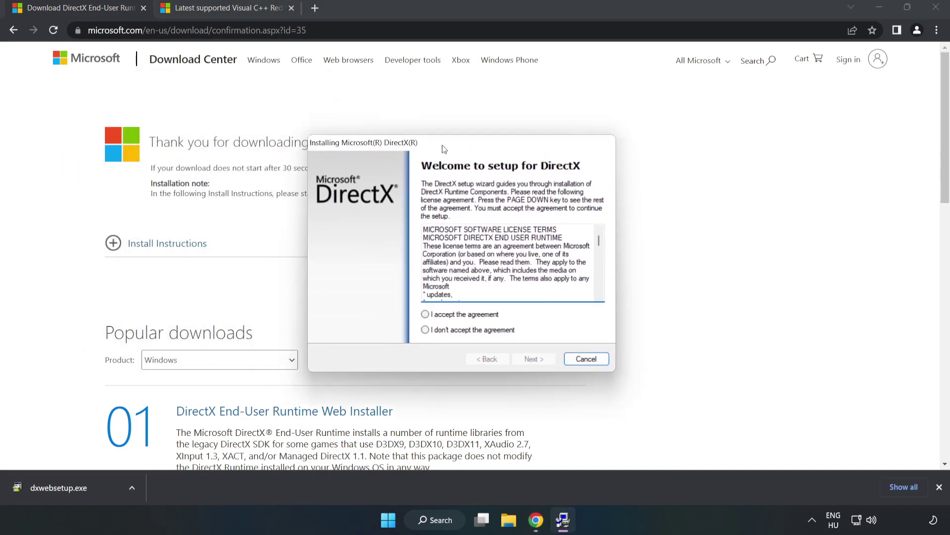
- Accept the DirectX license, skip the Bing Bar, and finish setup with DirectX already current
{"action": "left_click_drag", "start_coordinate": [612, 236], "coordinate": [612, 276]}
{"action": "left_click", "coordinate": [434, 304]}
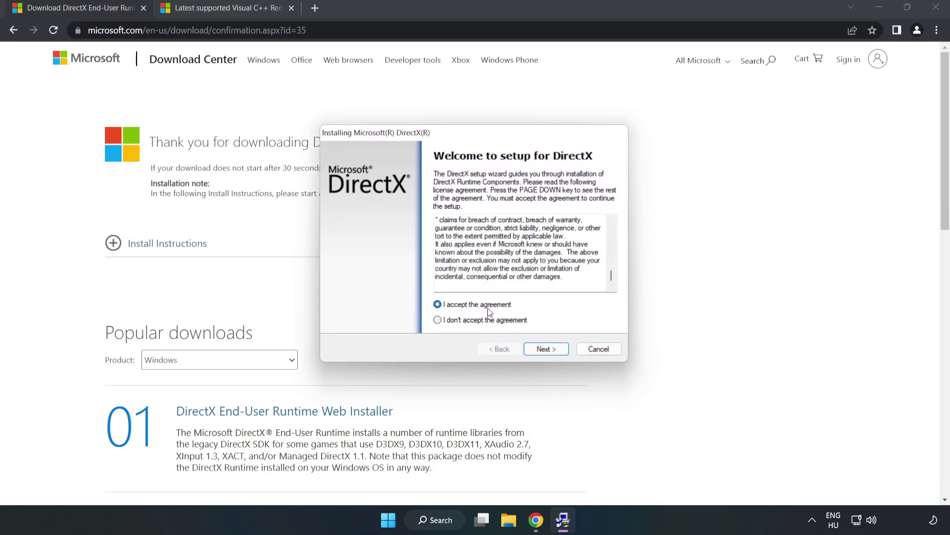
{"action": "left_click", "coordinate": [550, 349]}
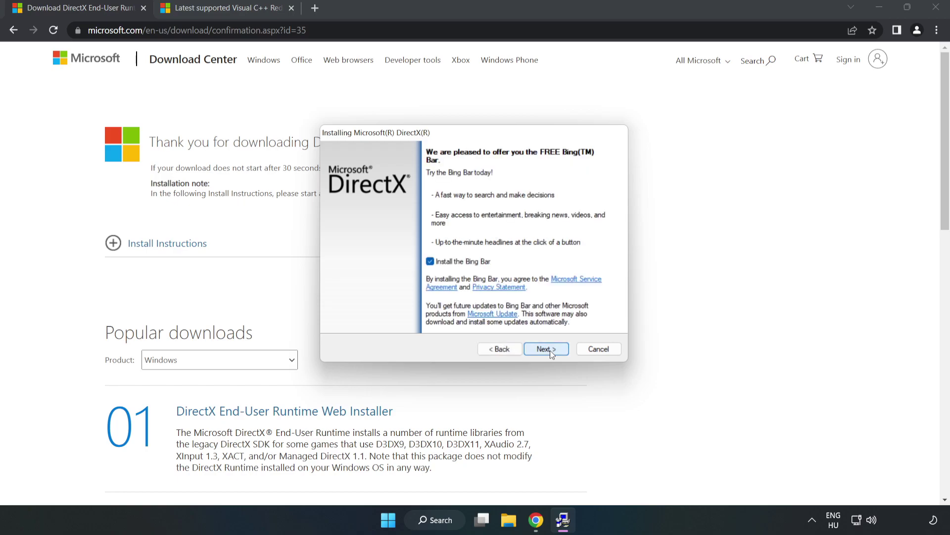
{"action": "left_click", "coordinate": [430, 261]}
{"action": "left_click", "coordinate": [548, 349]}
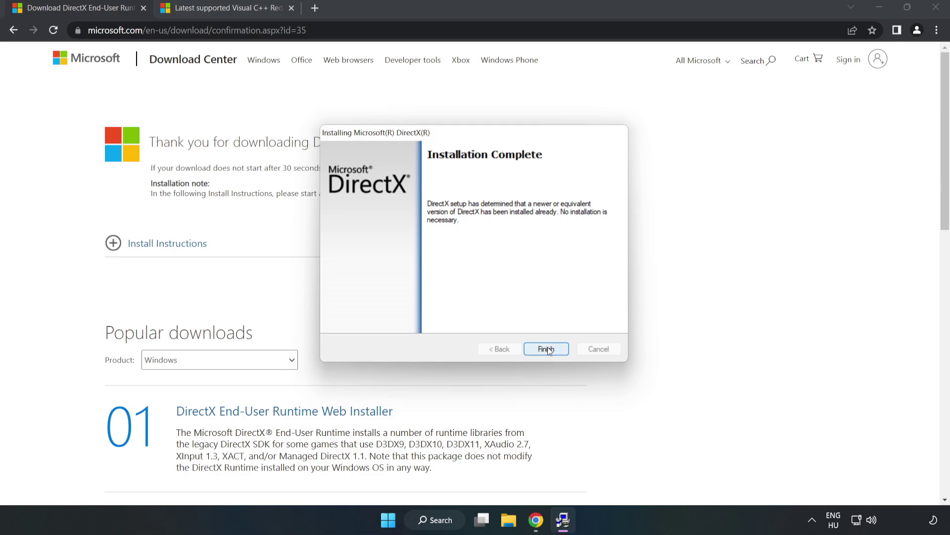
{"action": "left_click", "coordinate": [547, 349]}
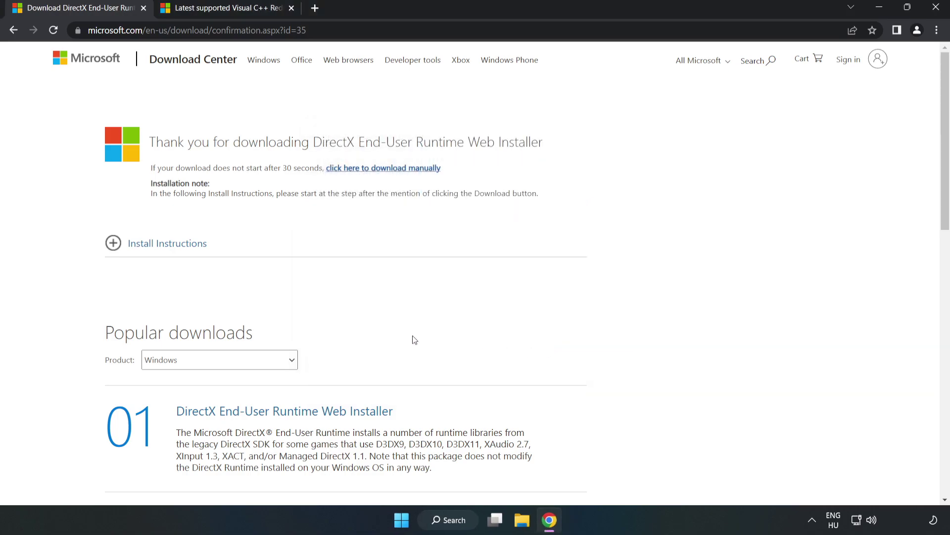
- Close the DirectX tab and download the x64, x86 and ARM64 Visual C++ 2015-2022 redistributables
{"action": "left_click", "coordinate": [143, 8]}
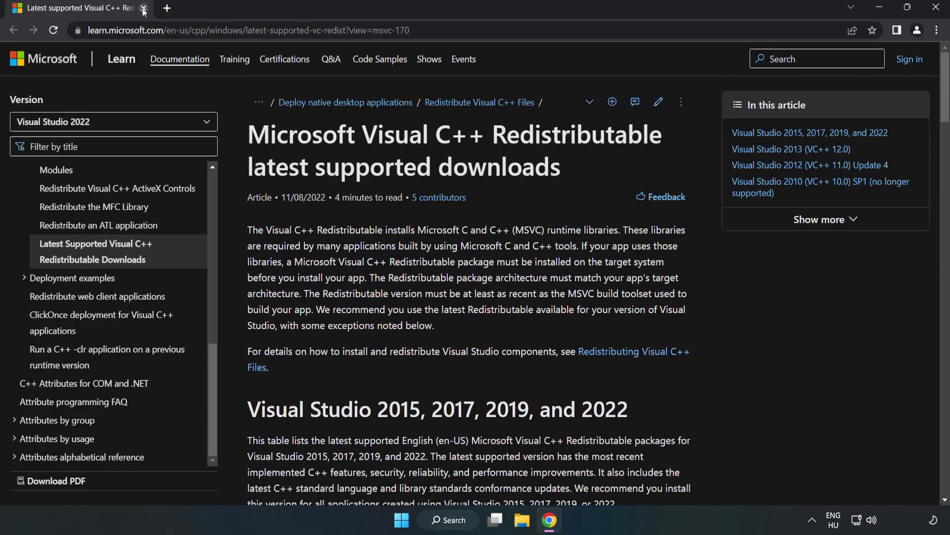
{"action": "left_click", "coordinate": [216, 24]}
{"action": "key", "text": "End"}
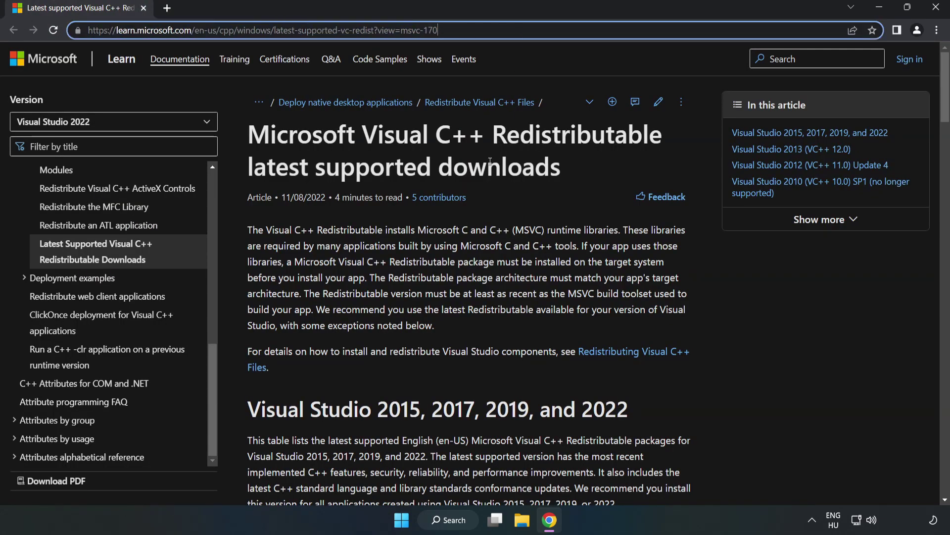
{"action": "left_click", "coordinate": [490, 162]}
{"action": "left_click_drag", "start_coordinate": [947, 108], "coordinate": [945, 157]}
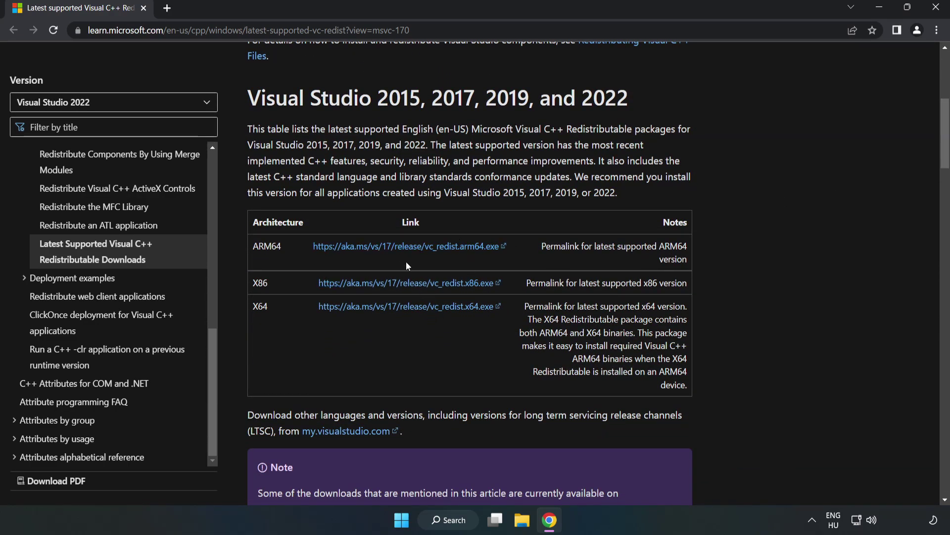
{"action": "left_click", "coordinate": [418, 286]}
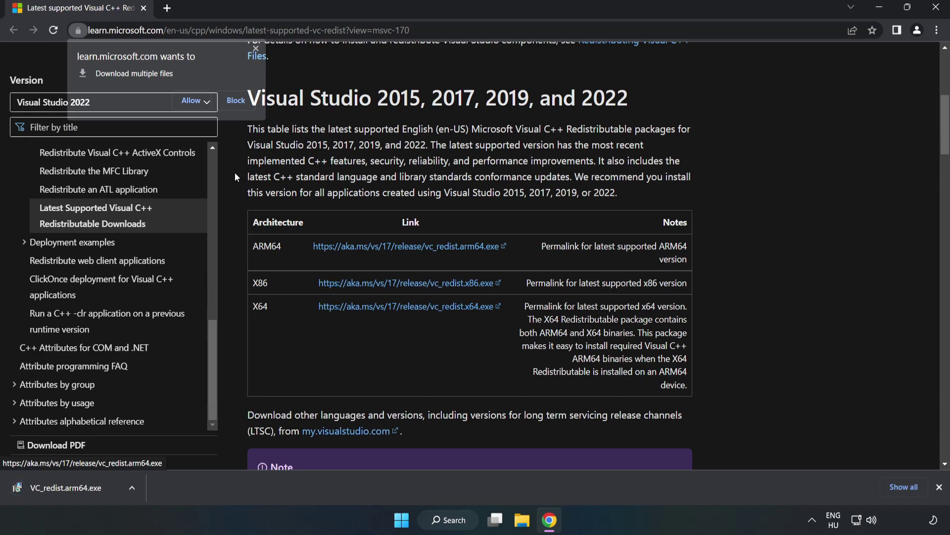
{"action": "left_click", "coordinate": [192, 100]}
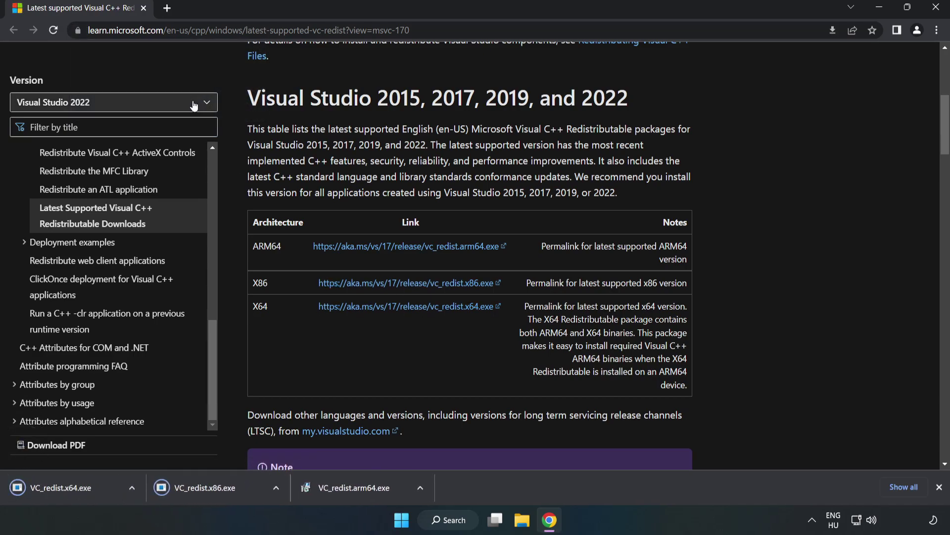
- Attempt the ARM64 redistributable (unsupported), then install the x86 package 14.34.31931
{"action": "left_click", "coordinate": [364, 491]}
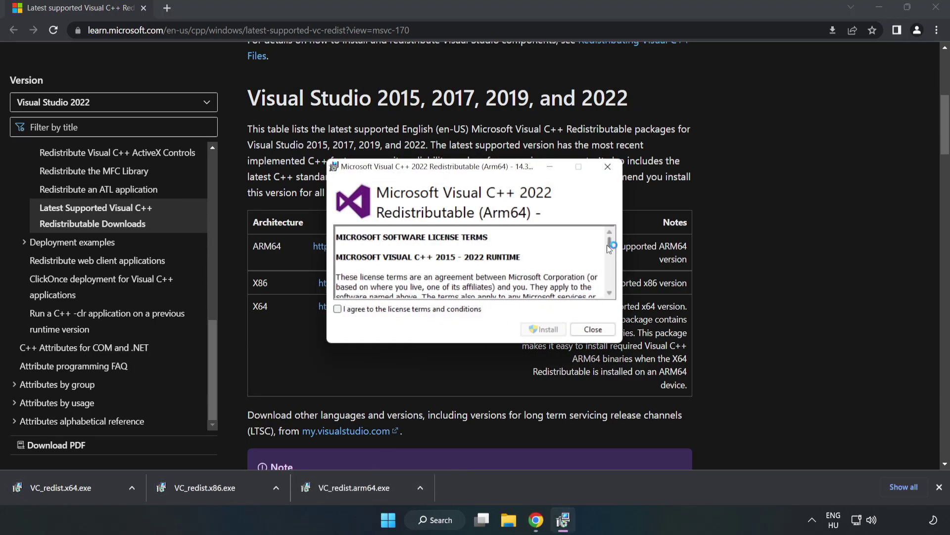
{"action": "left_click_drag", "start_coordinate": [608, 244], "coordinate": [610, 290]}
{"action": "left_click", "coordinate": [418, 309]}
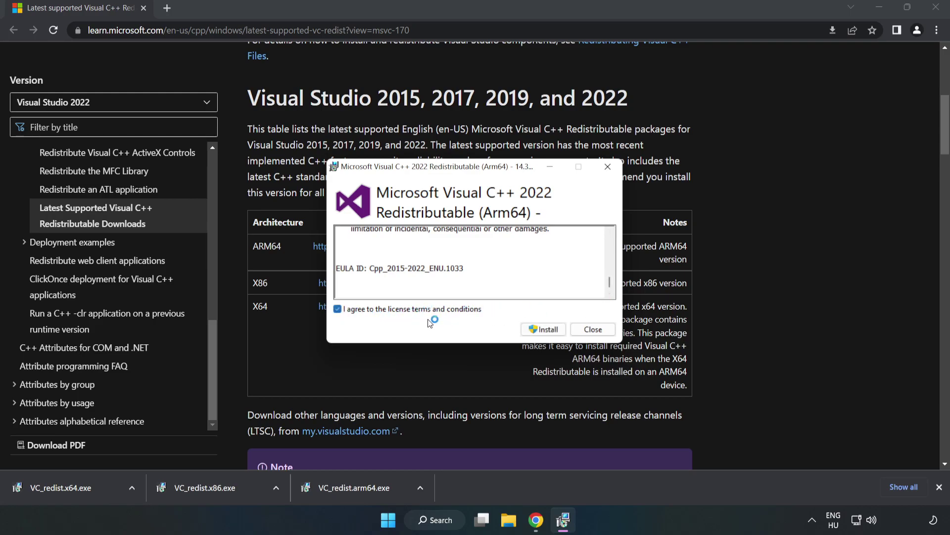
{"action": "left_click", "coordinate": [544, 330]}
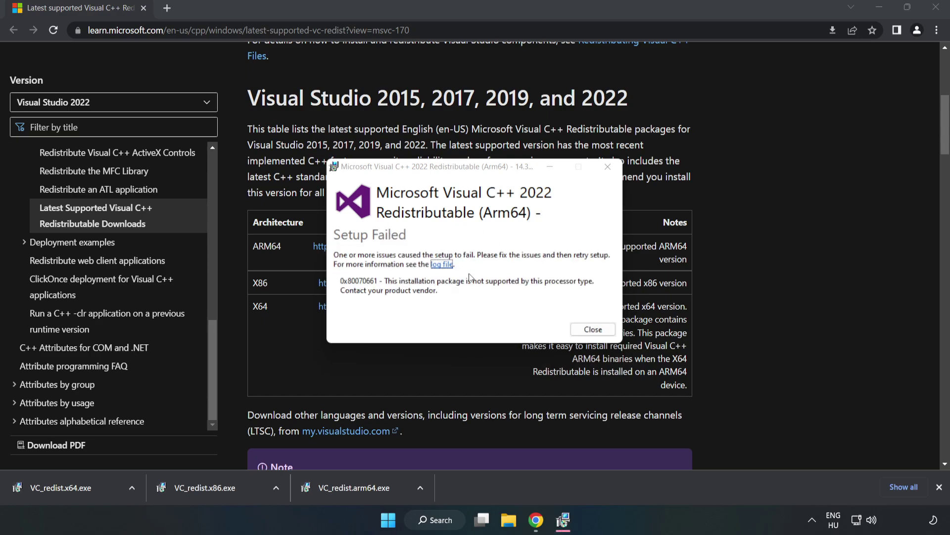
{"action": "left_click", "coordinate": [593, 330]}
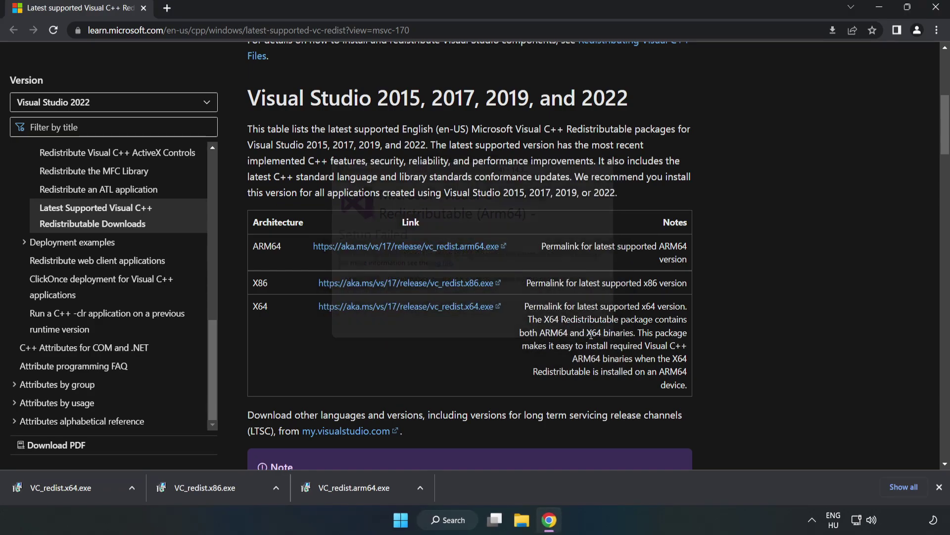
{"action": "left_click", "coordinate": [226, 488]}
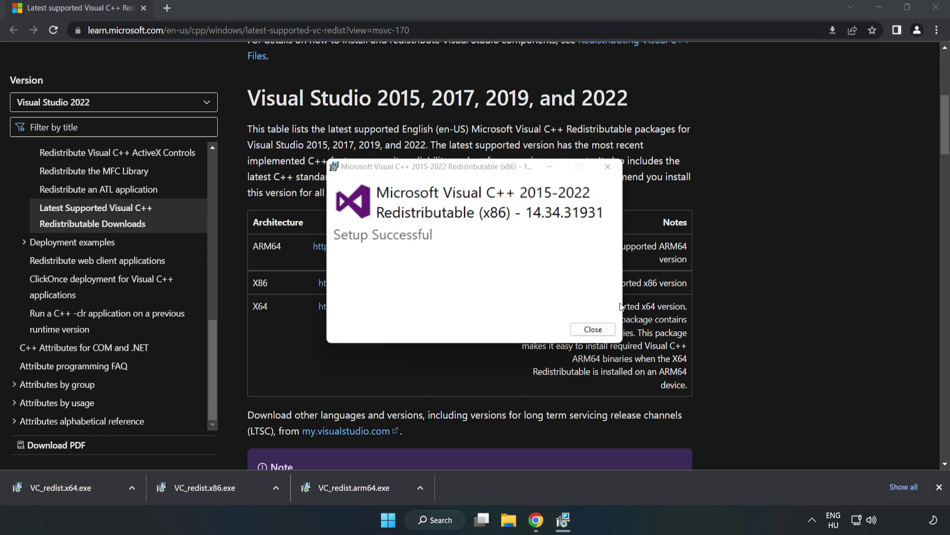
{"action": "left_click", "coordinate": [592, 330]}
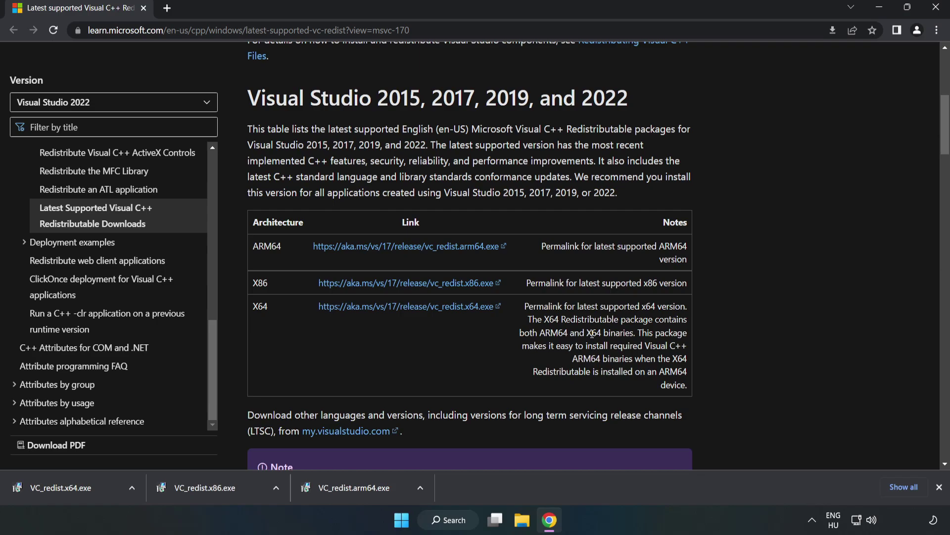
- Install the x64 Visual C++ 2015-2022 Redistributable 14.34.31931, then close Chrome
{"action": "left_click", "coordinate": [51, 485]}
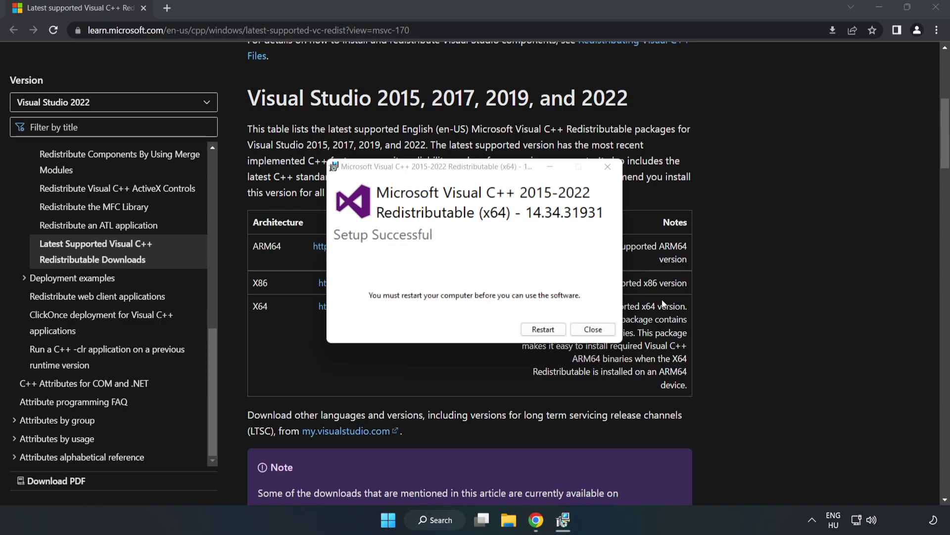
{"action": "left_click", "coordinate": [594, 332]}
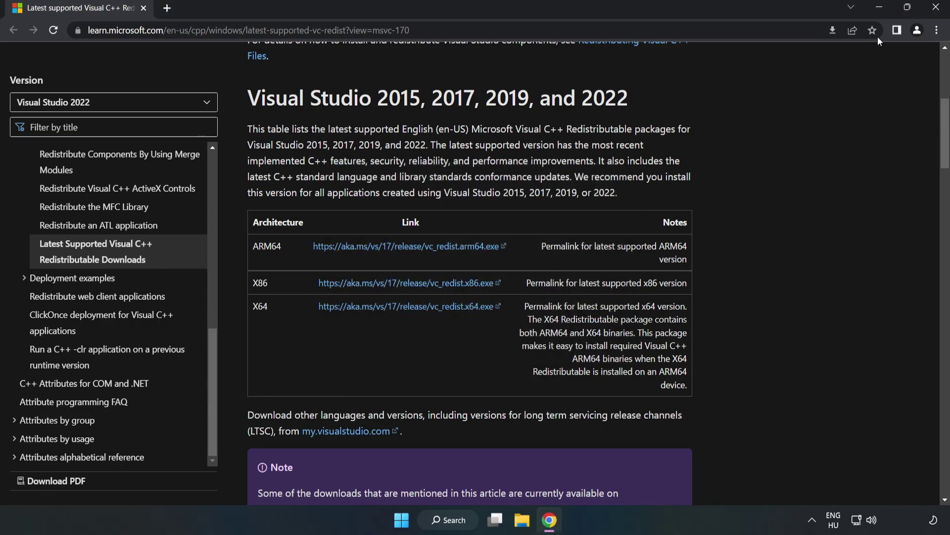
{"action": "left_click", "coordinate": [937, 11]}
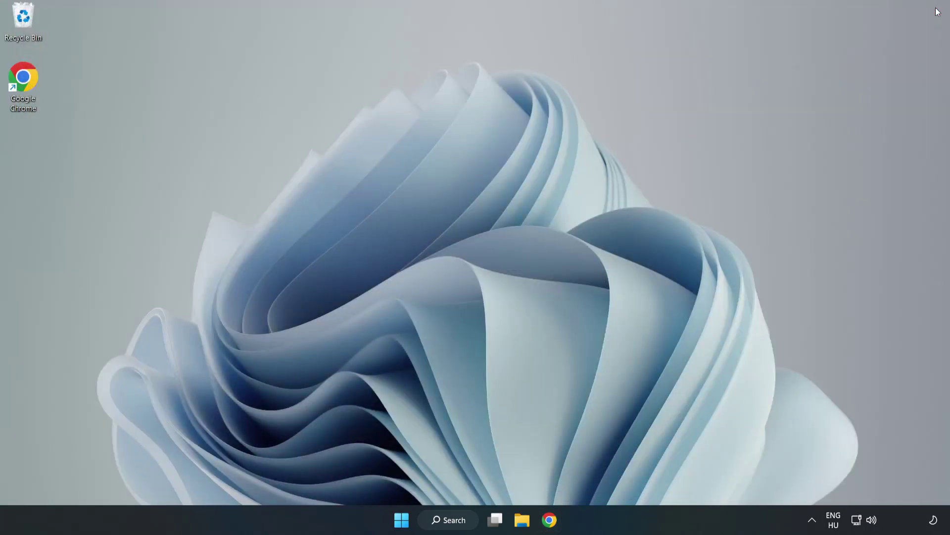